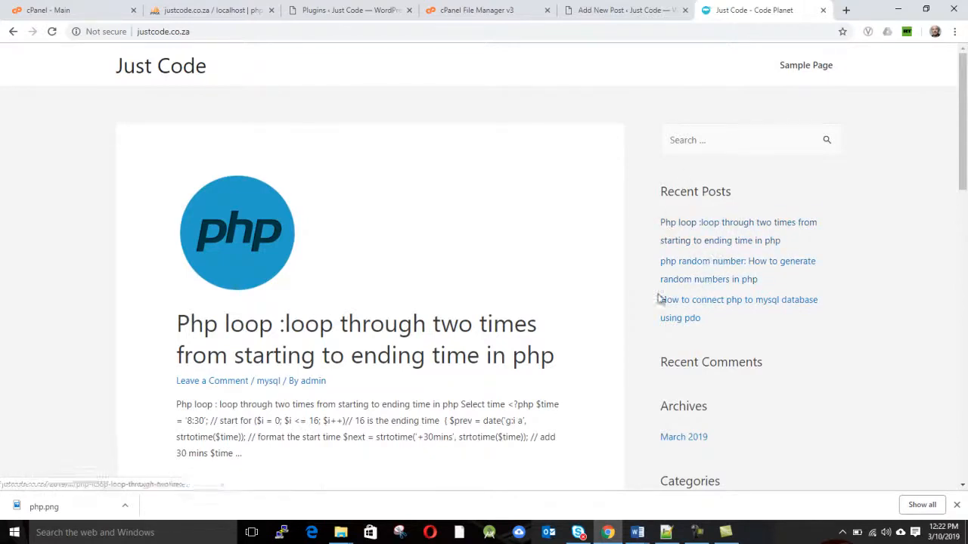
Examine the sidebar widgets on the Just Code home page
scroll(709, 360, down, 2)
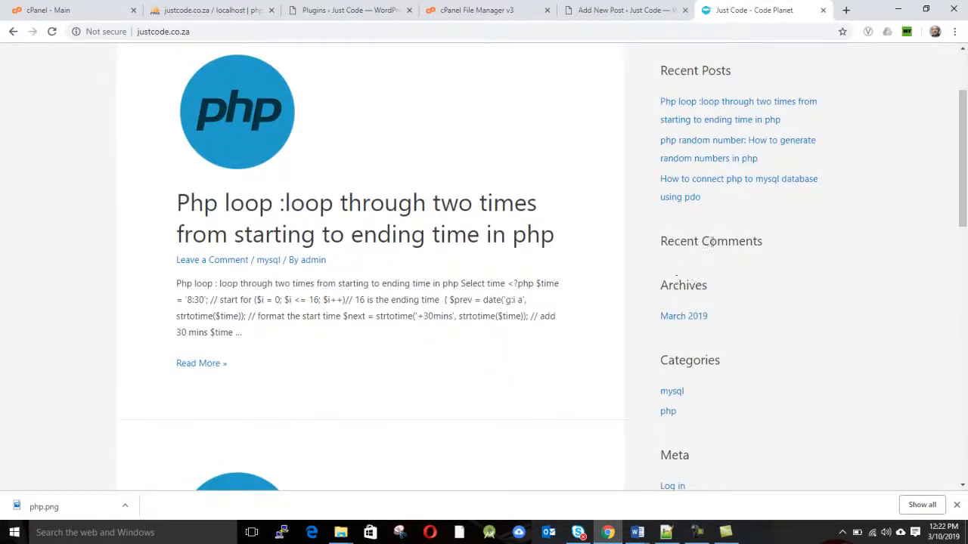
scroll(681, 331, down, 2)
scroll(685, 259, down, 3)
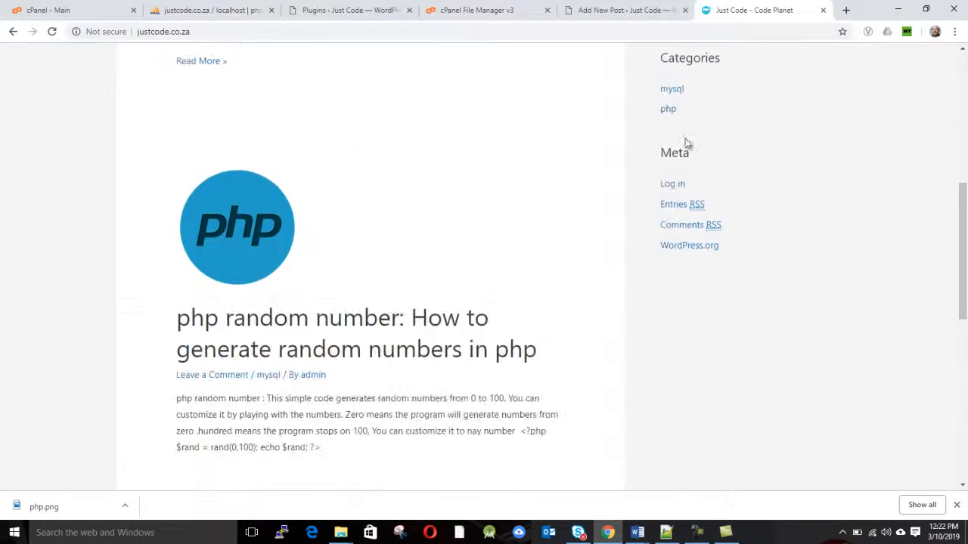
scroll(671, 210, up, 7)
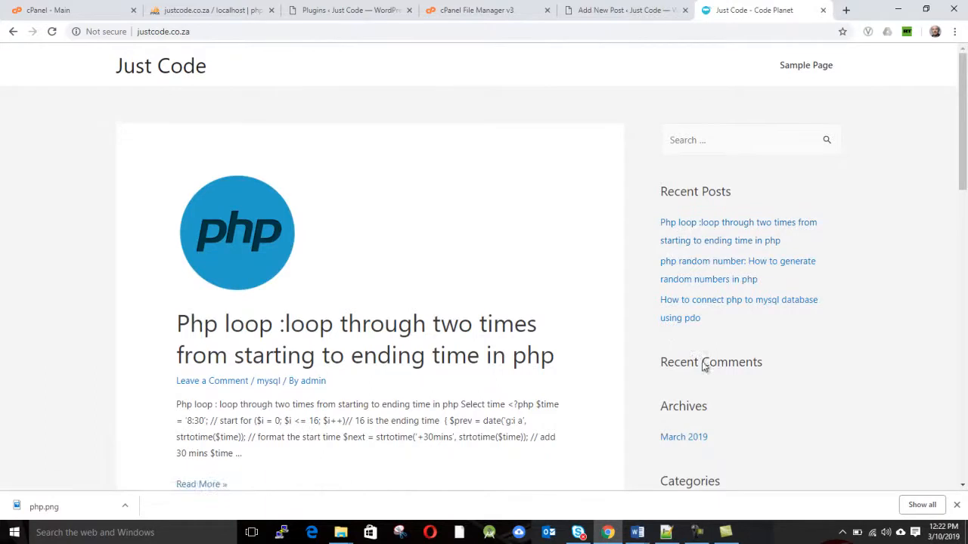
Open the Widgets management page in the Just Code site's WordPress admin
click(697, 532)
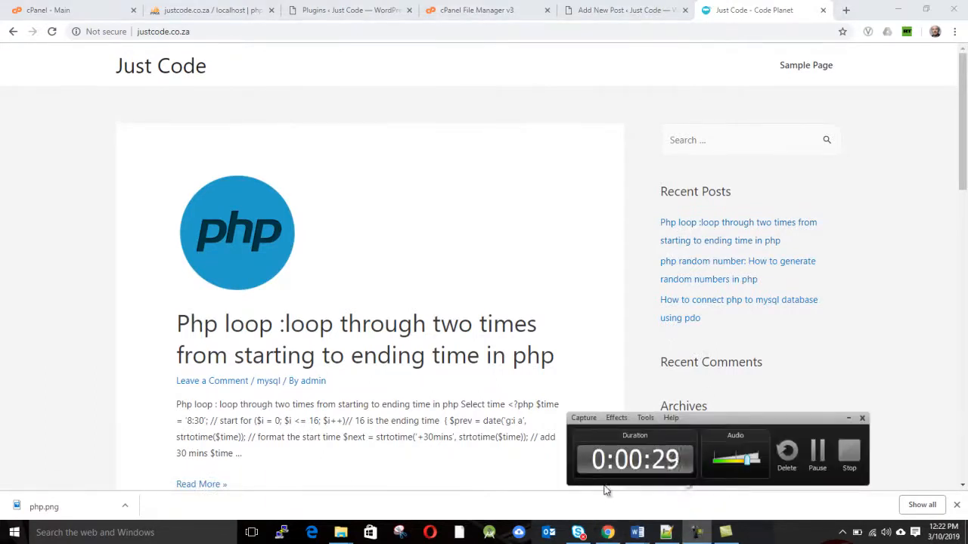
click(611, 534)
click(612, 10)
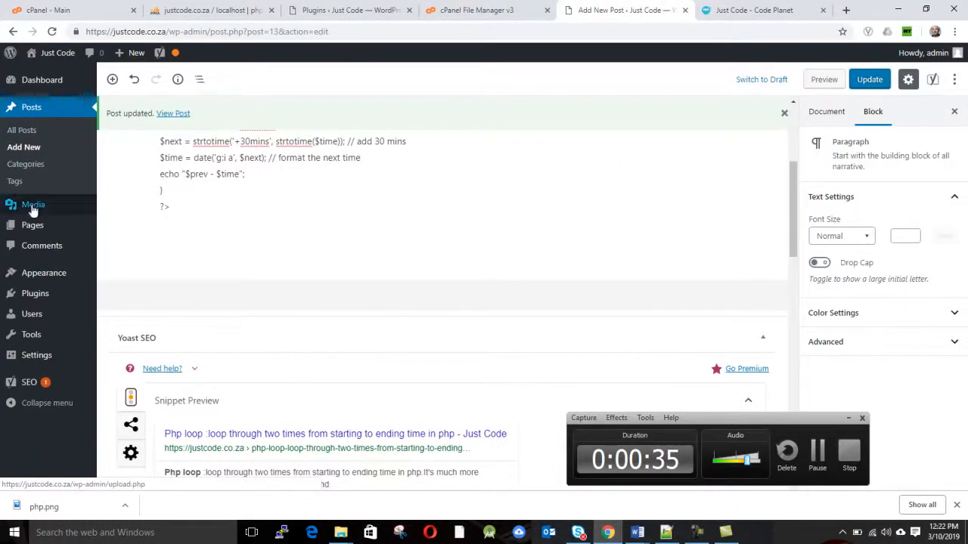
mouse_move(62, 277)
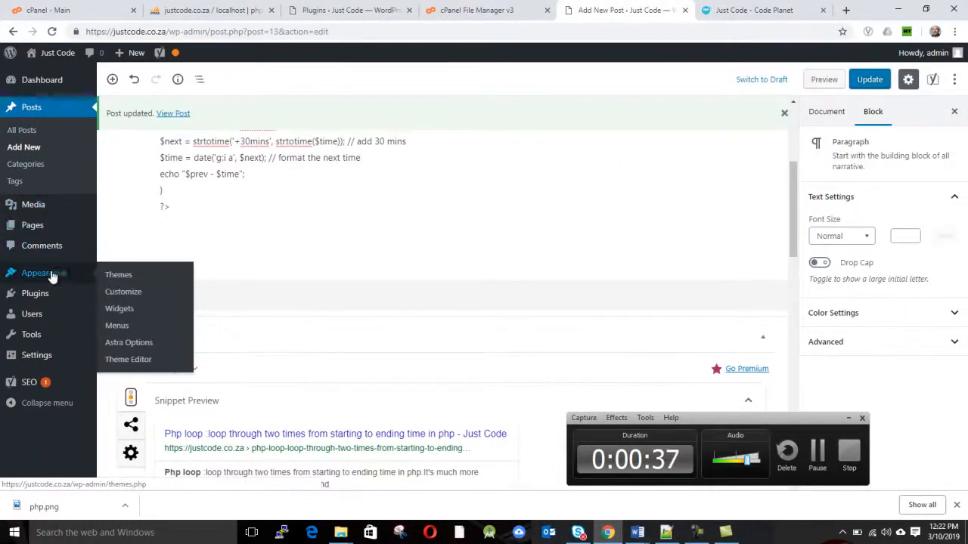
click(121, 310)
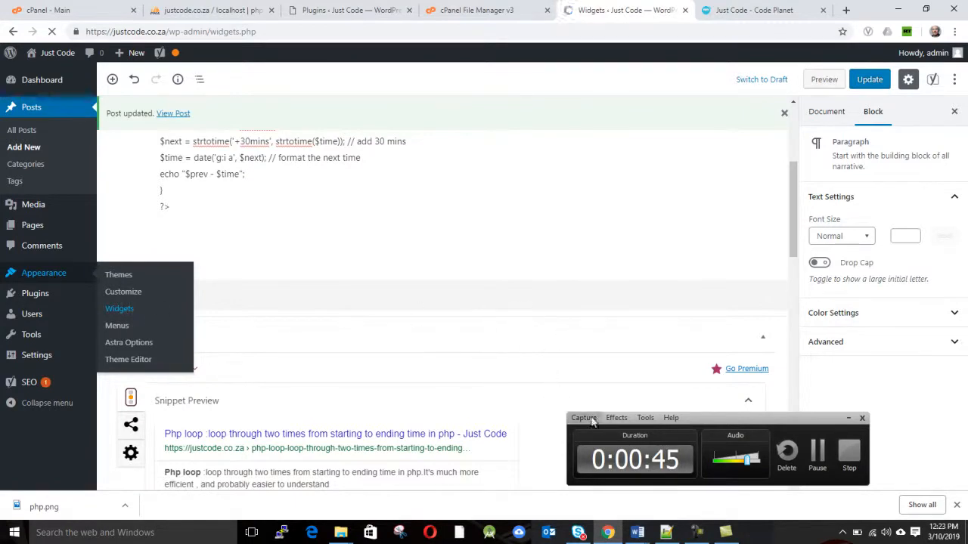
drag(701, 423, 802, 428)
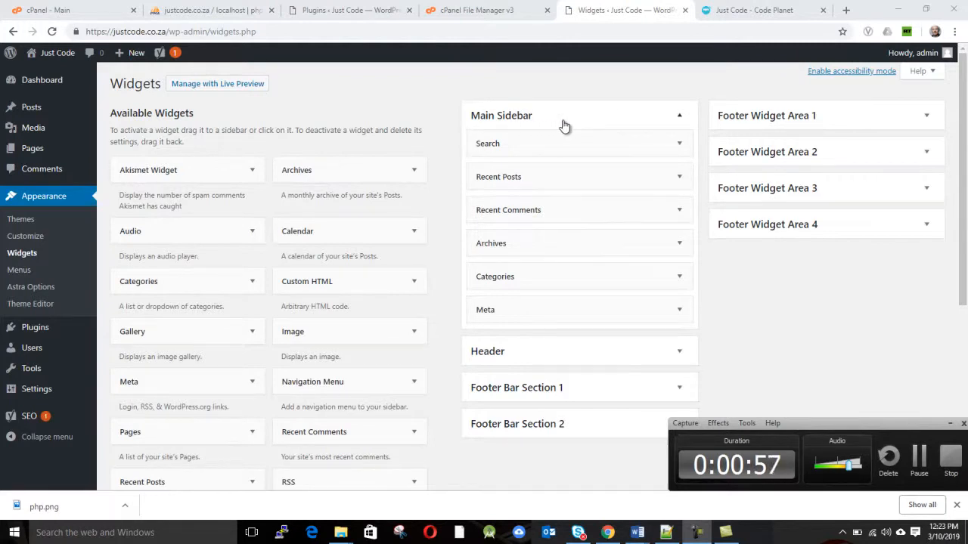
Compare the live site's sidebar with the widgets listed under Main Sidebar
click(742, 11)
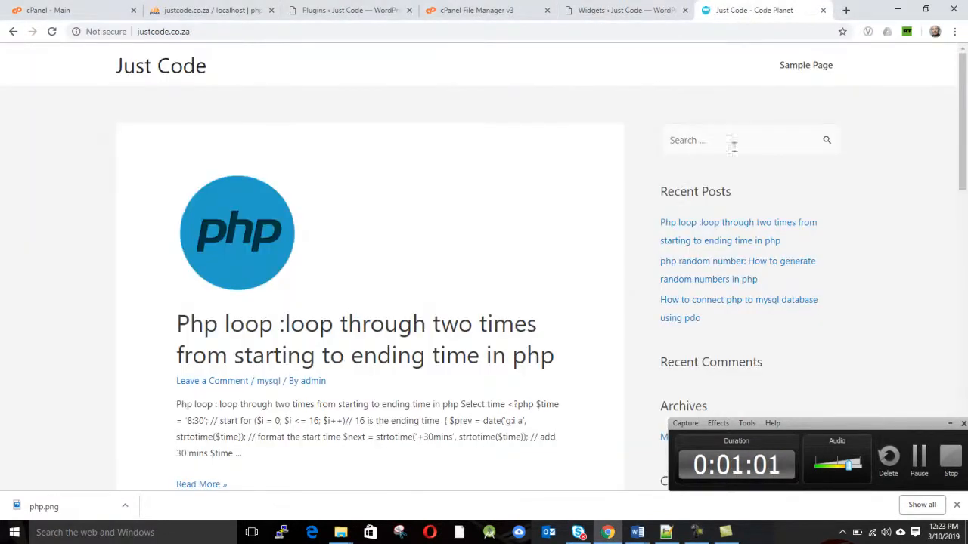
click(625, 12)
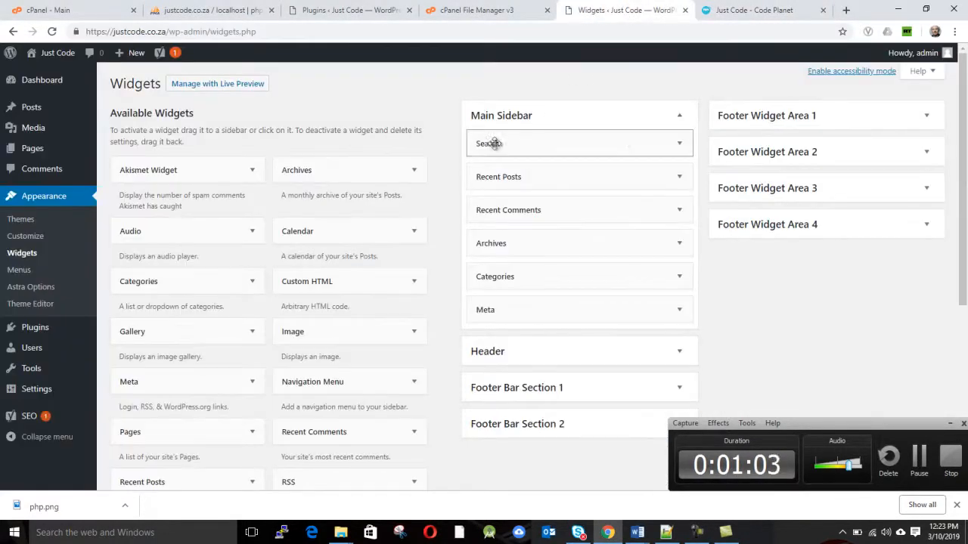
click(740, 9)
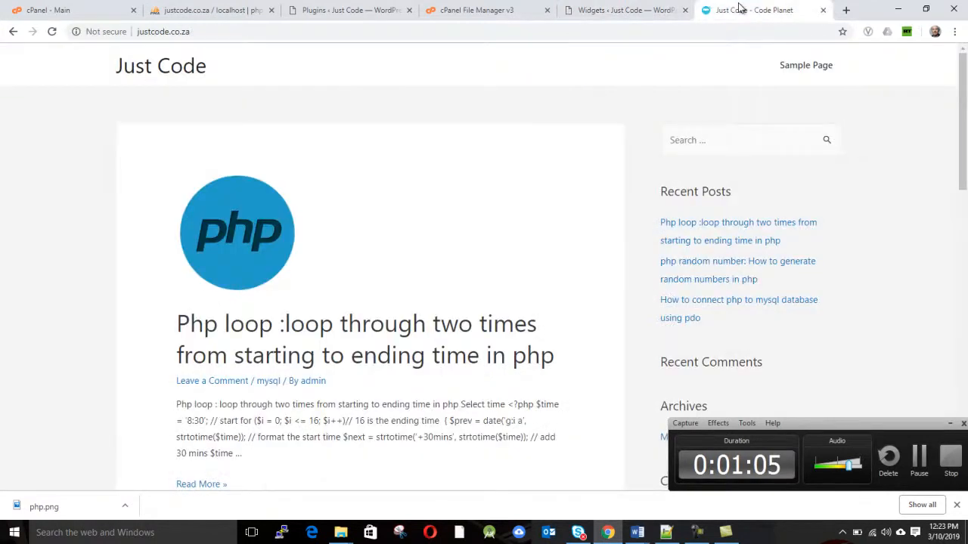
click(628, 12)
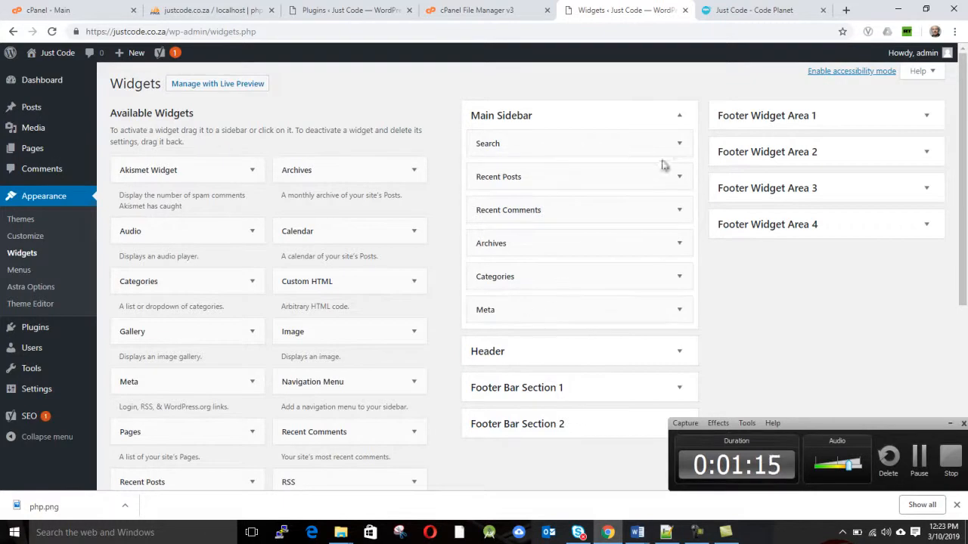
Delete the Recent Posts, Archives, Categories, Meta and Recent Comments widgets from the Main Sidebar, keeping Search
click(681, 179)
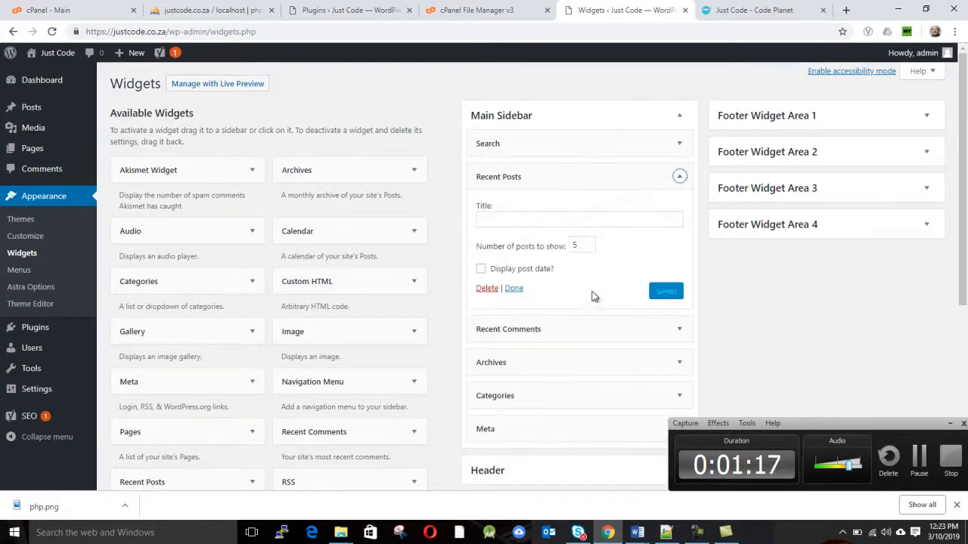
click(487, 289)
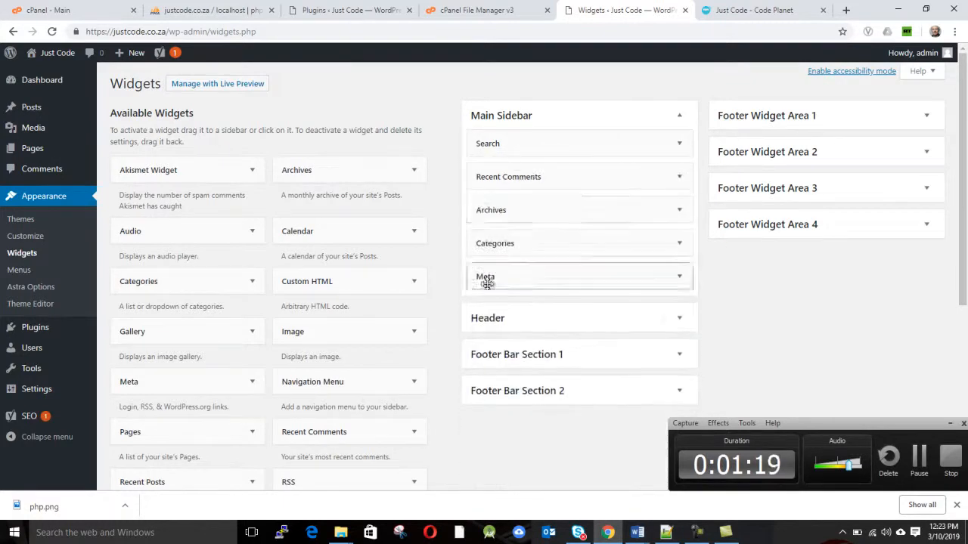
click(681, 211)
click(484, 308)
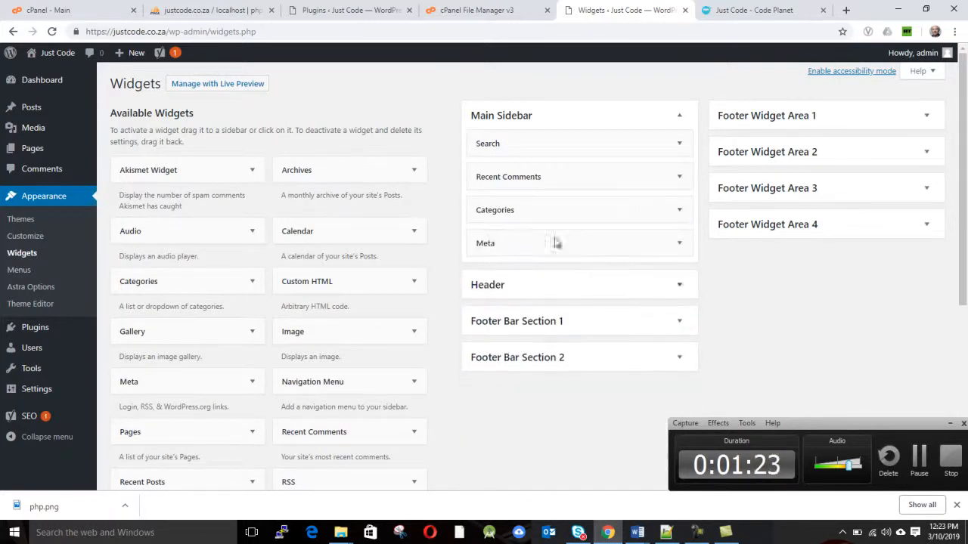
click(679, 210)
click(487, 321)
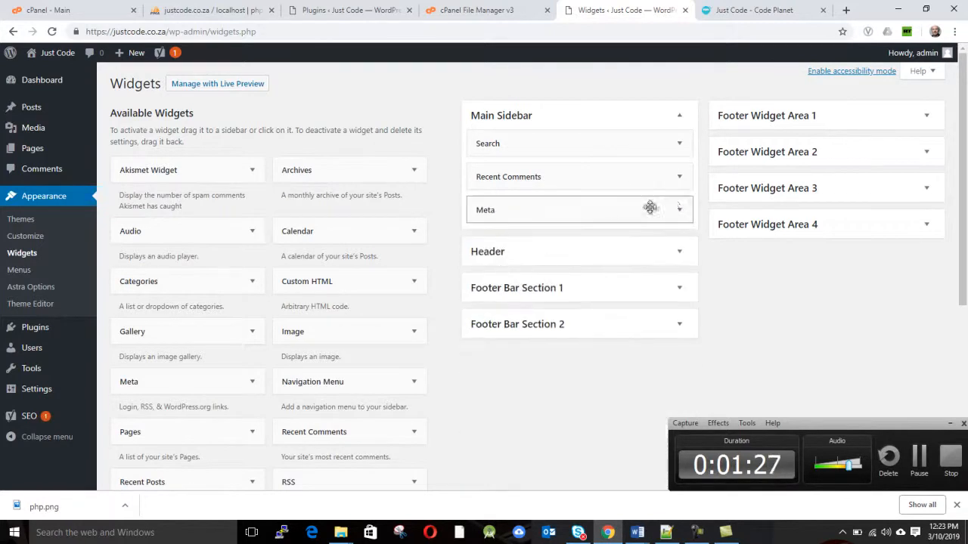
click(679, 211)
click(485, 275)
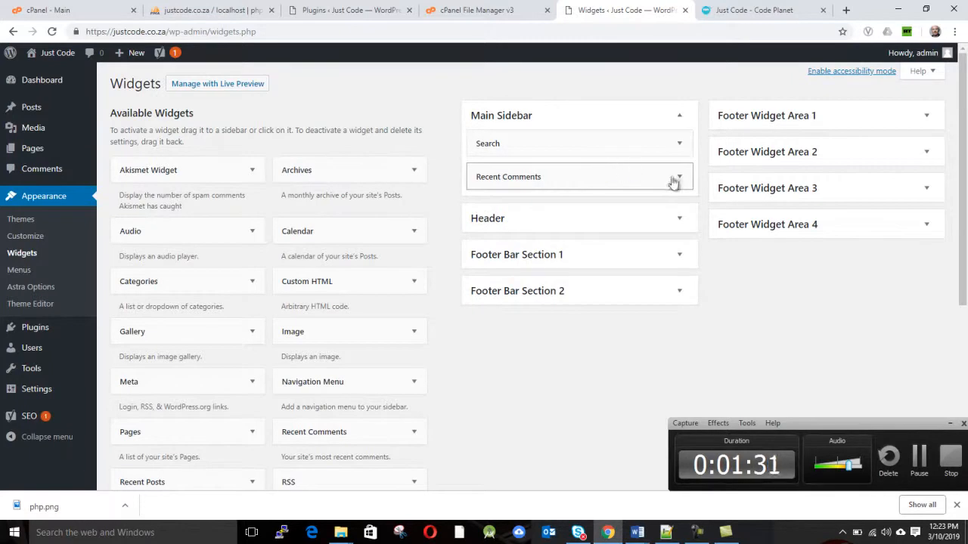
click(678, 178)
click(487, 269)
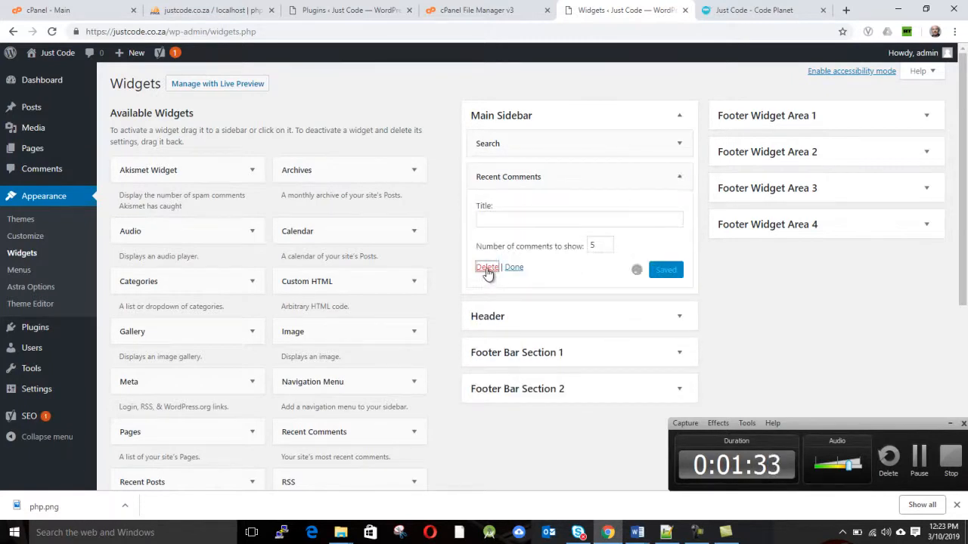
Reload the Just Code home page and check its sidebar down the whole page
click(779, 10)
click(679, 30)
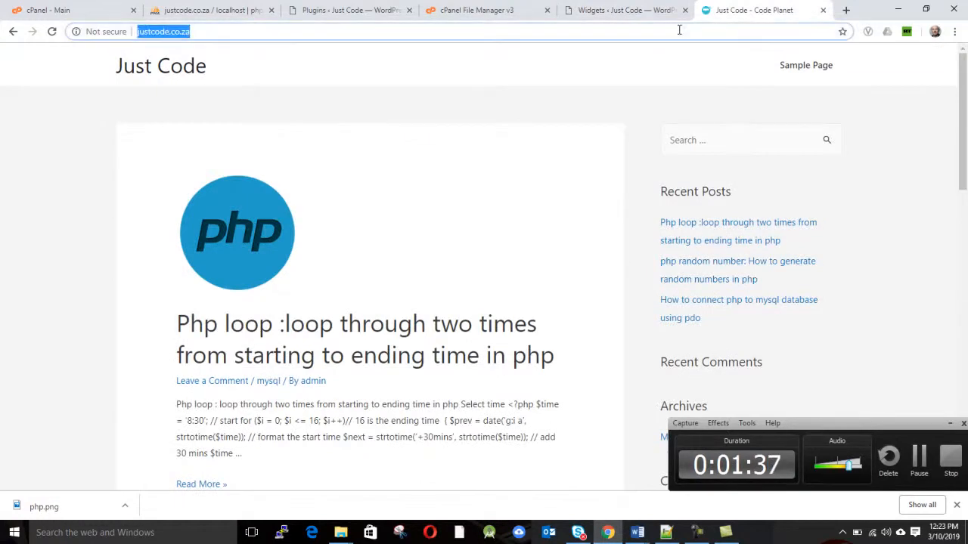
key(Return)
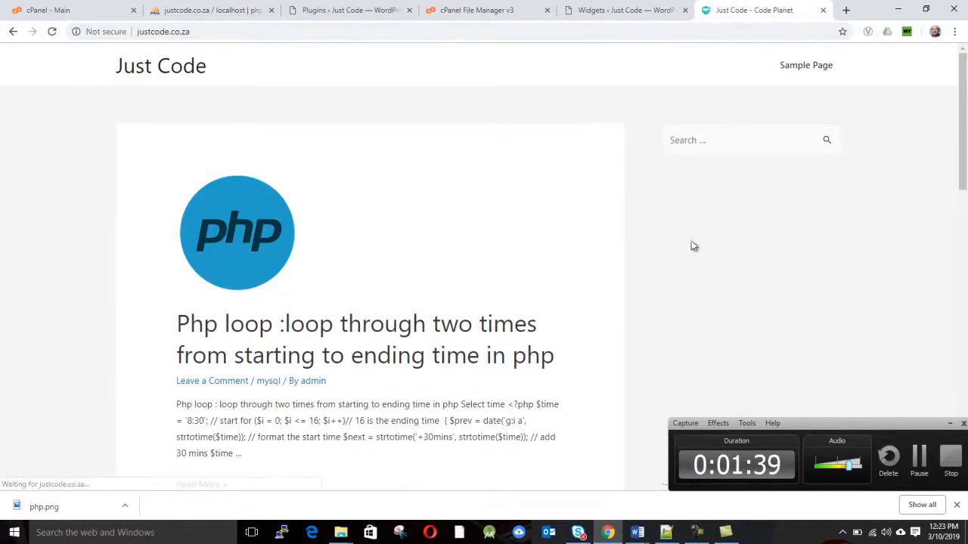
scroll(694, 312, down, 10)
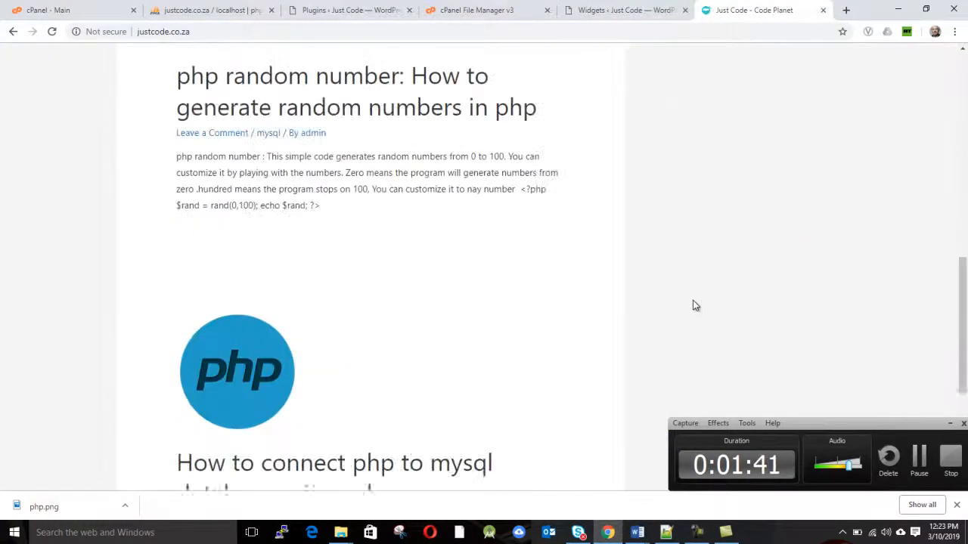
scroll(695, 305, down, 1)
scroll(694, 303, up, 11)
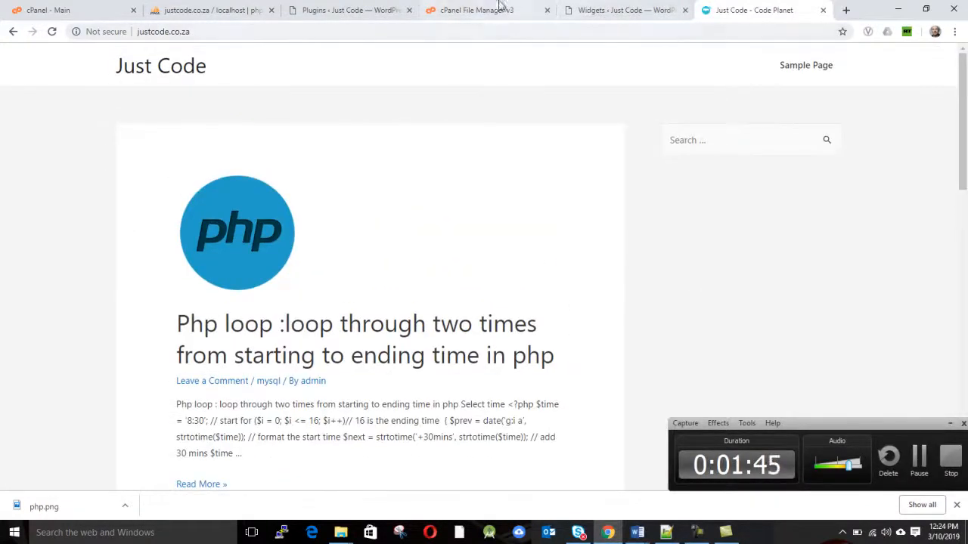
Add a Custom HTML widget to the Main Sidebar below the Search widget
click(596, 10)
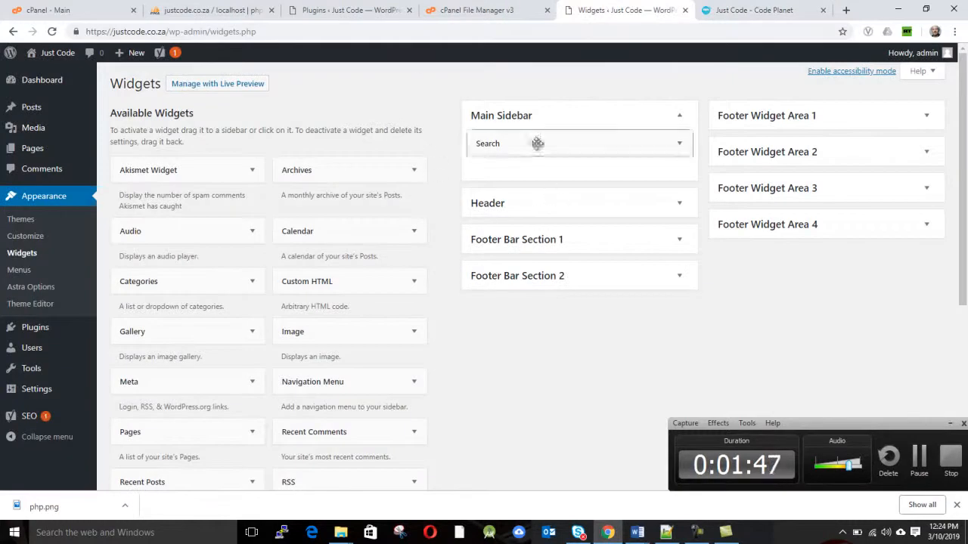
scroll(320, 368, down, 3)
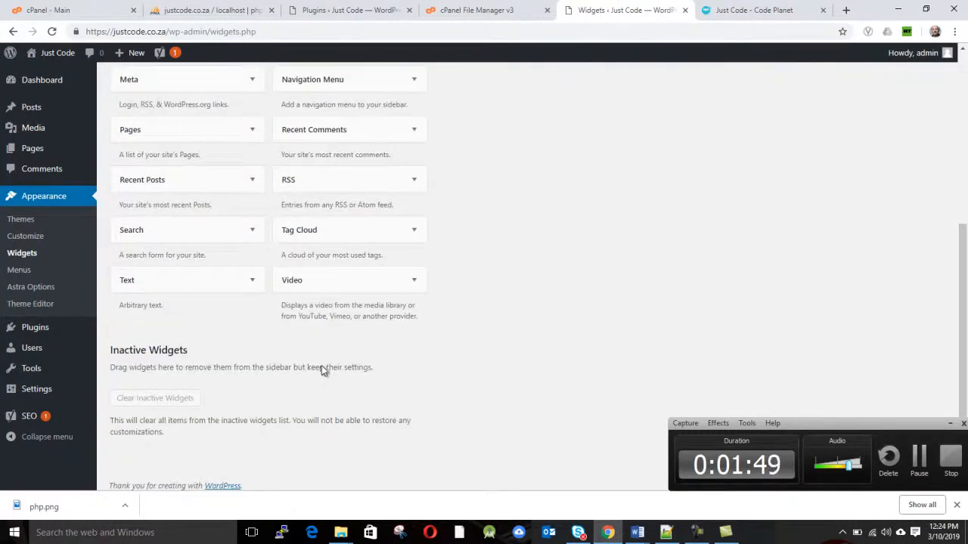
scroll(321, 369, up, 1)
scroll(322, 368, up, 2)
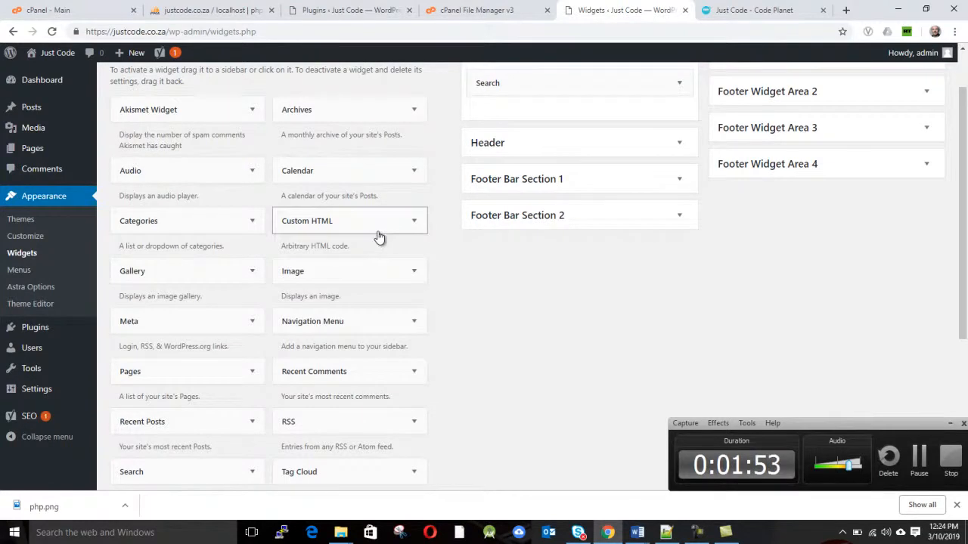
scroll(386, 240, up, 1)
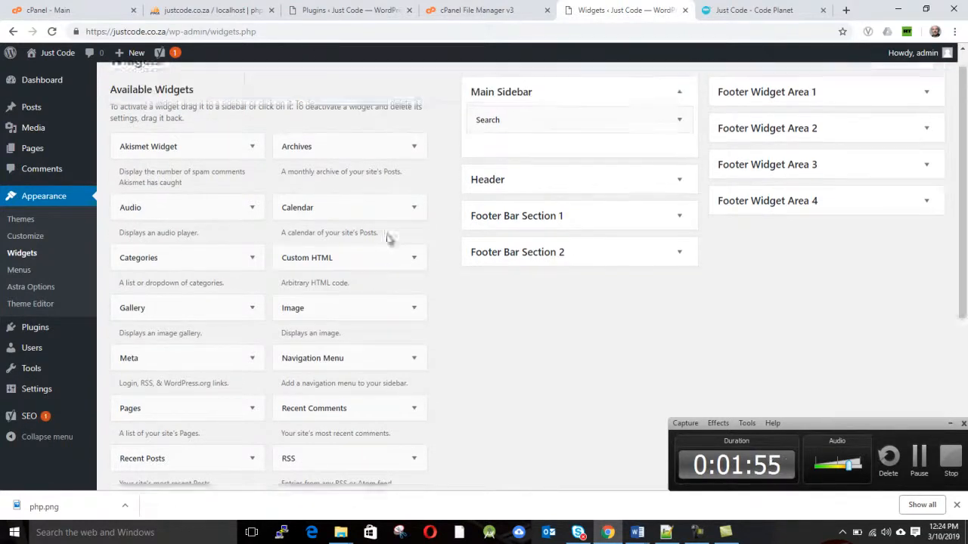
drag(376, 299, 580, 178)
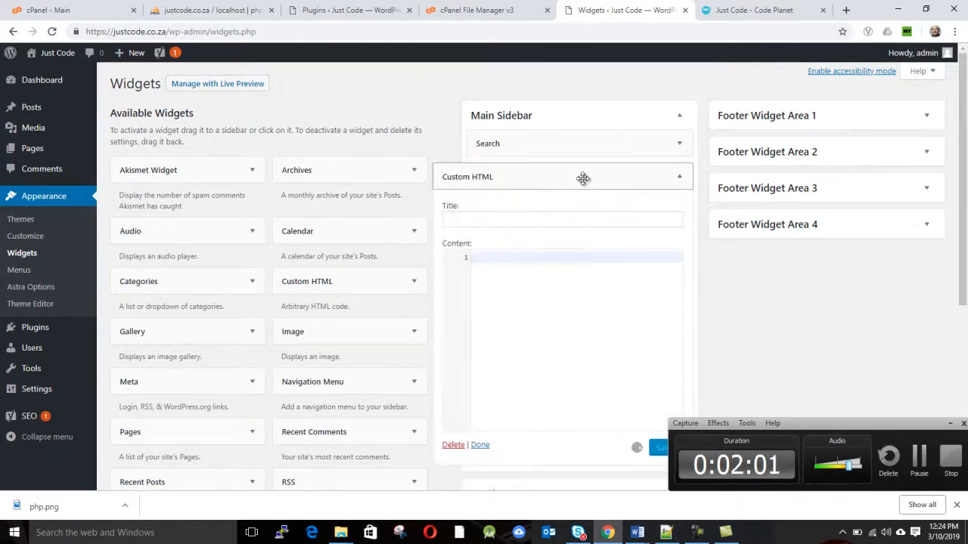
Paste the copied Google AdSense TextAds code into the Custom HTML widget's content and save the widget
click(497, 277)
key(ctrl+v)
scroll(497, 277, down, 3)
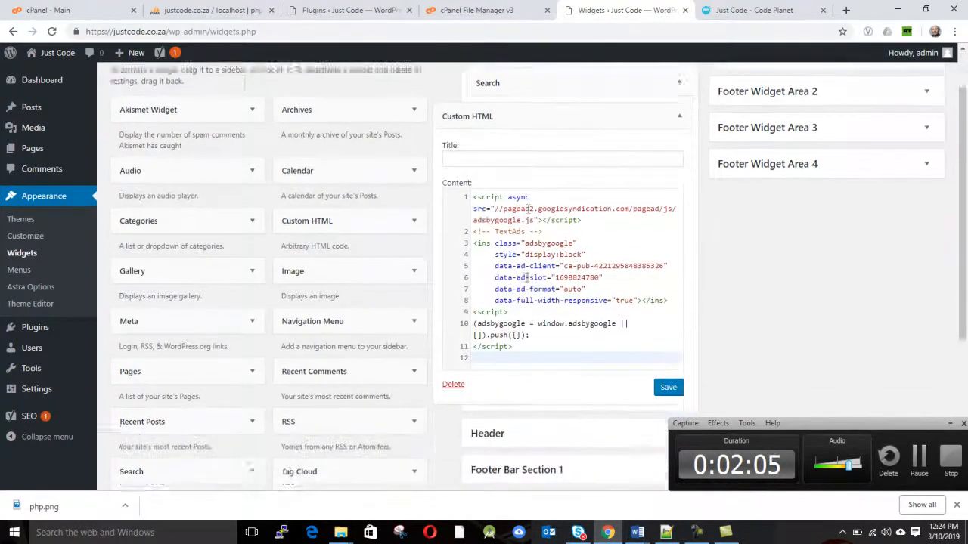
click(668, 268)
scroll(668, 271, up, 3)
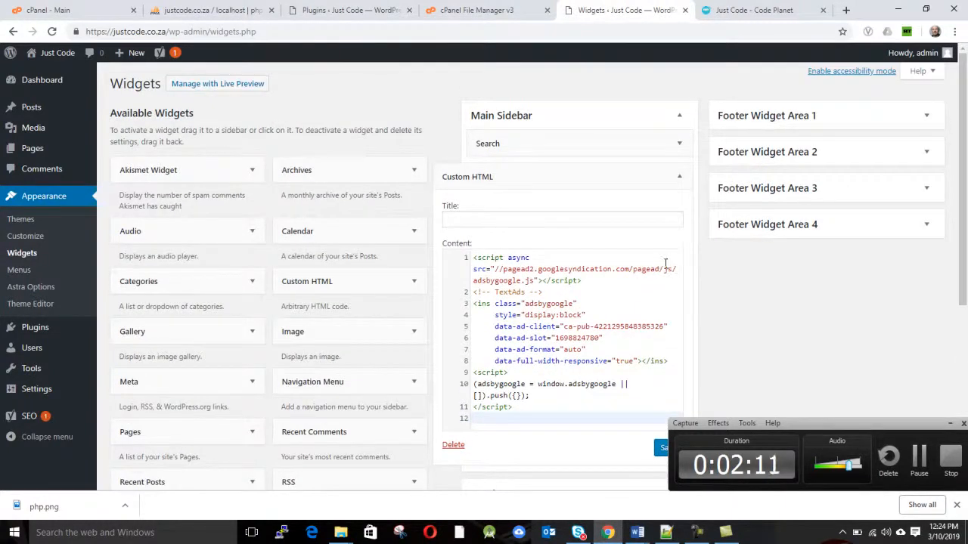
scroll(664, 263, down, 3)
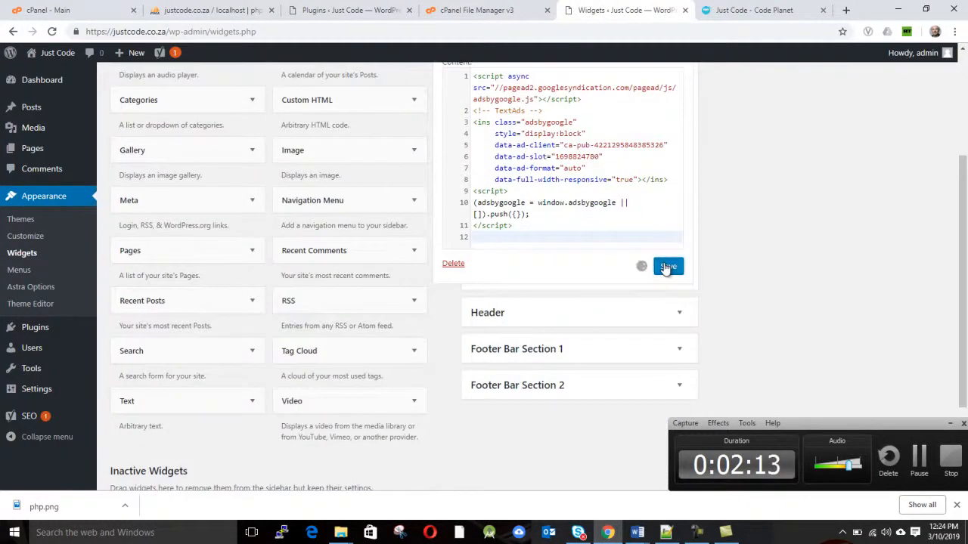
scroll(666, 269, up, 2)
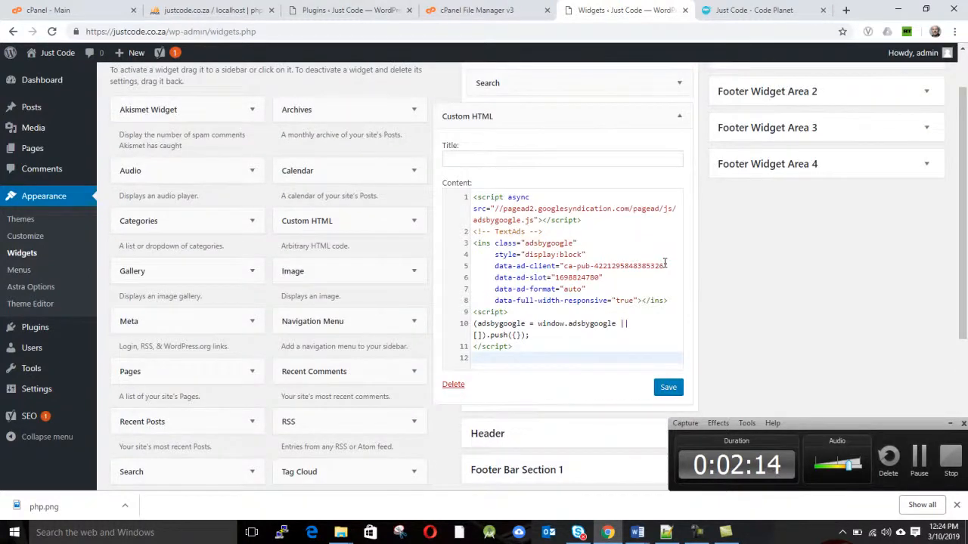
Reload the Just Code home page and check the ads in the sidebar below the search box
click(737, 11)
click(604, 29)
key(Return)
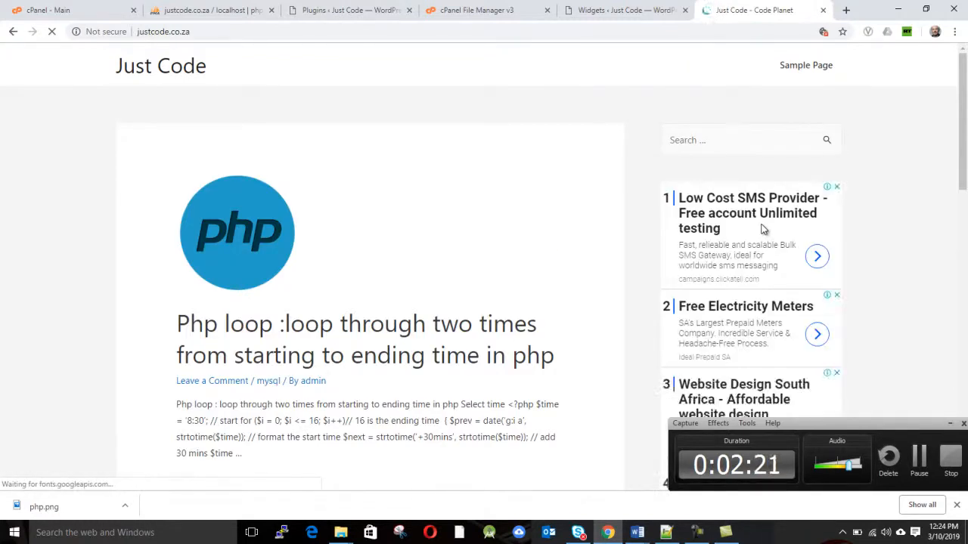
scroll(768, 219, down, 5)
scroll(770, 217, up, 6)
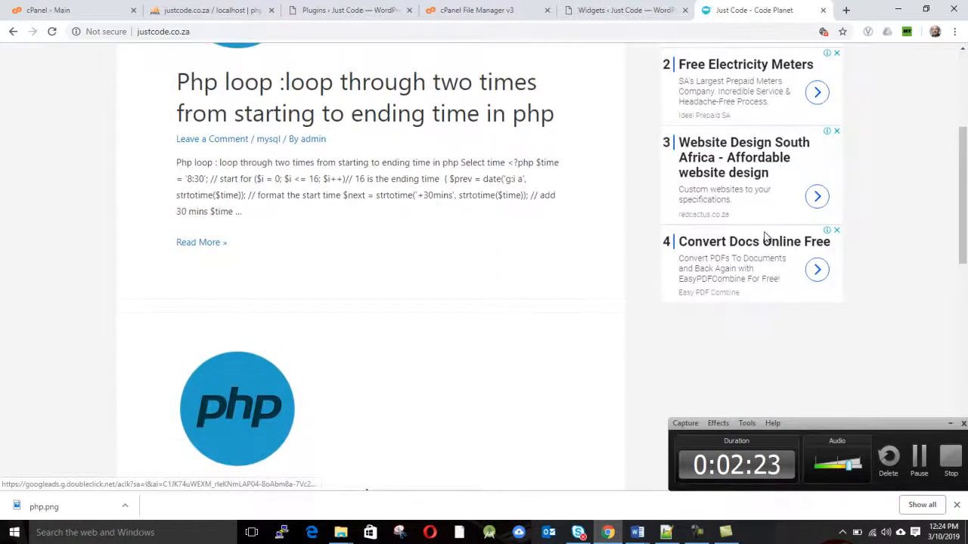
scroll(766, 235, down, 5)
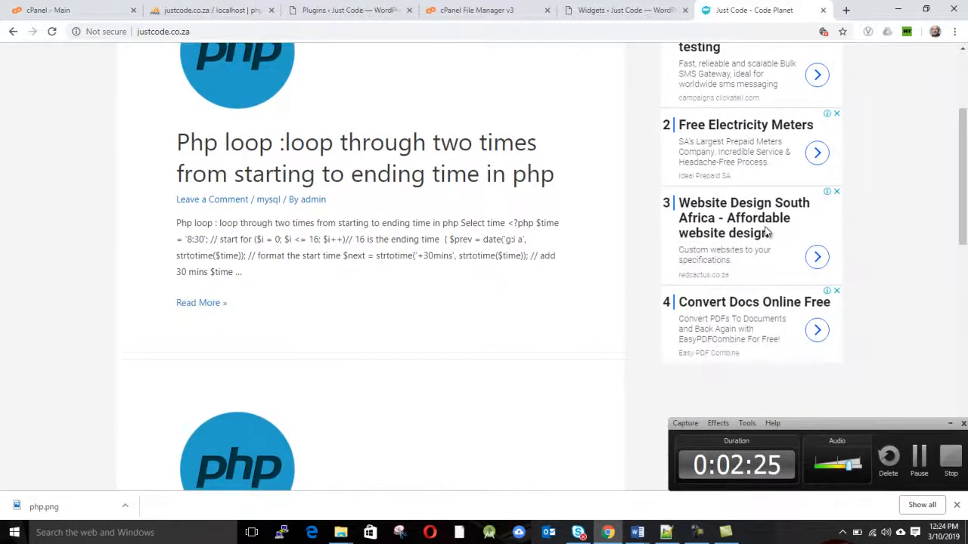
scroll(766, 231, up, 2)
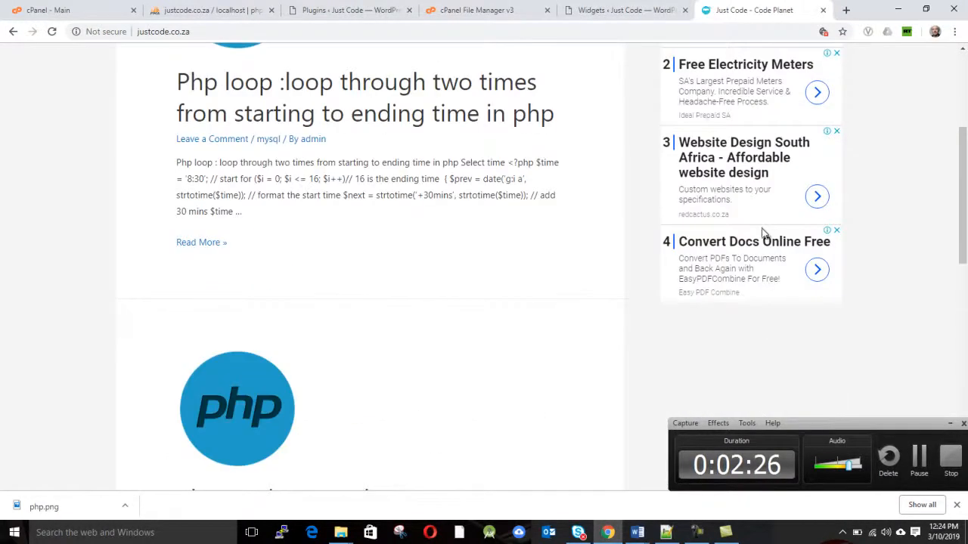
Examine the AdSense ads in the home page sidebar and the area below them beside the posts
scroll(762, 236, up, 3)
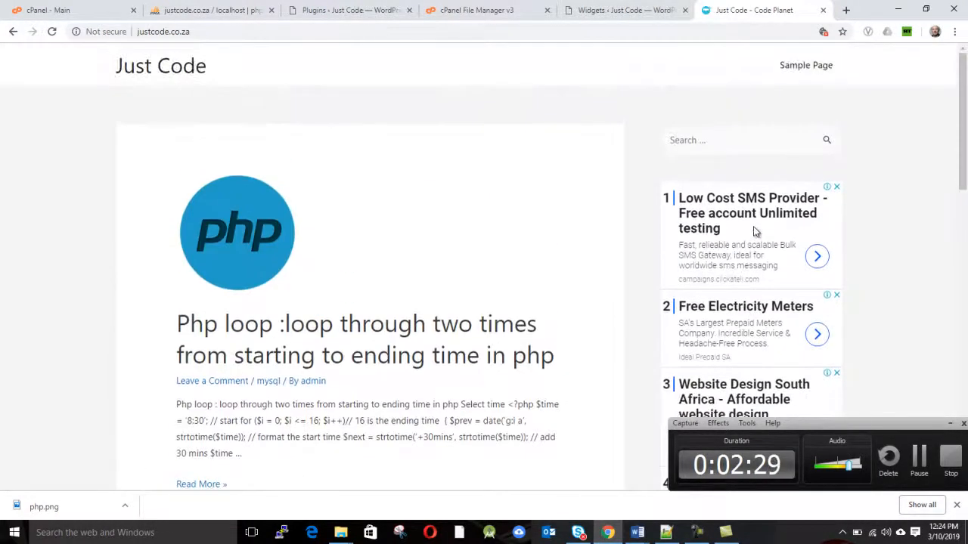
scroll(741, 167, down, 5)
scroll(741, 244, up, 2)
scroll(766, 176, up, 3)
scroll(774, 241, down, 5)
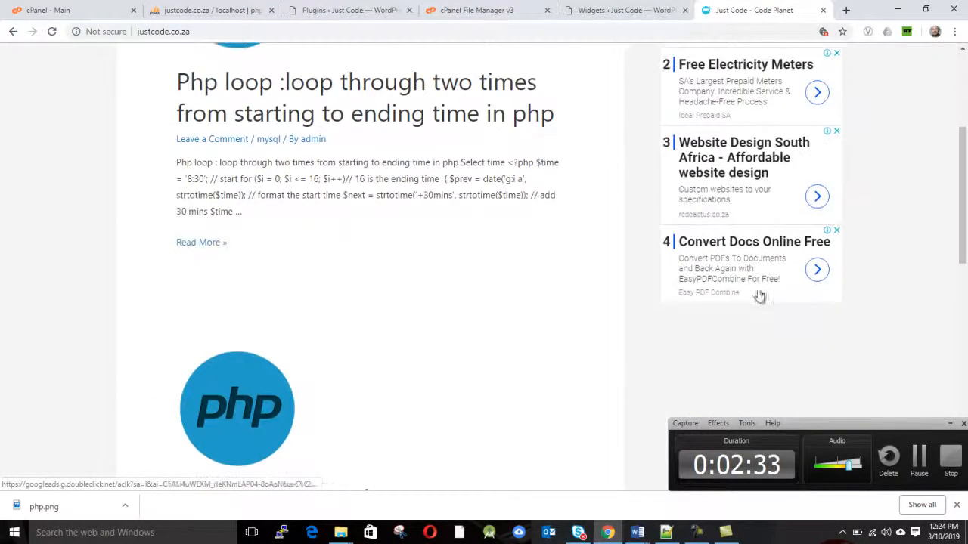
scroll(746, 226, up, 2)
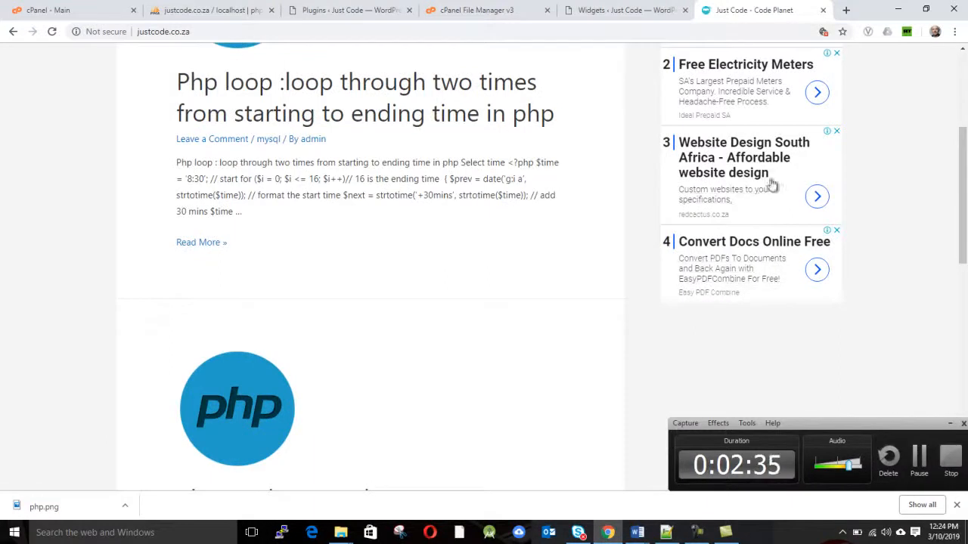
scroll(761, 244, up, 2)
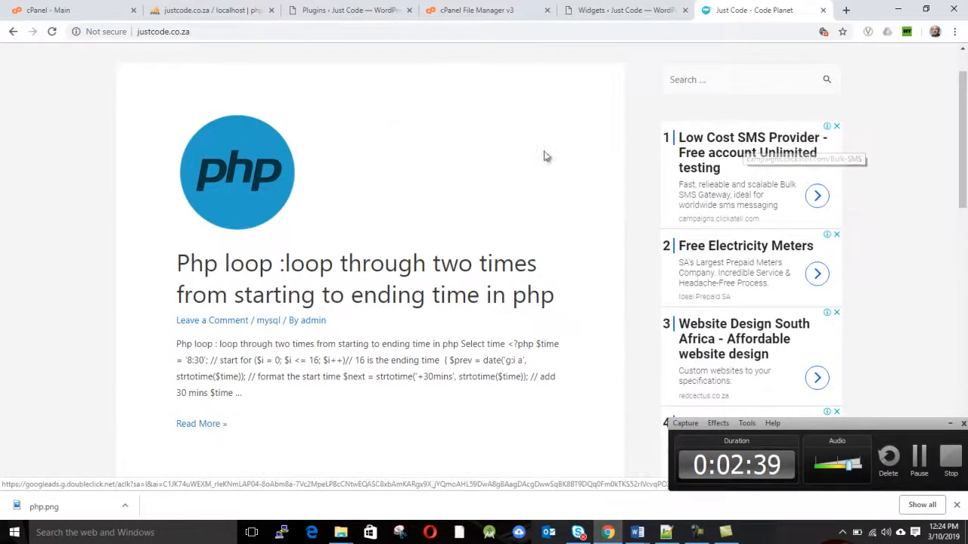
scroll(553, 158, down, 6)
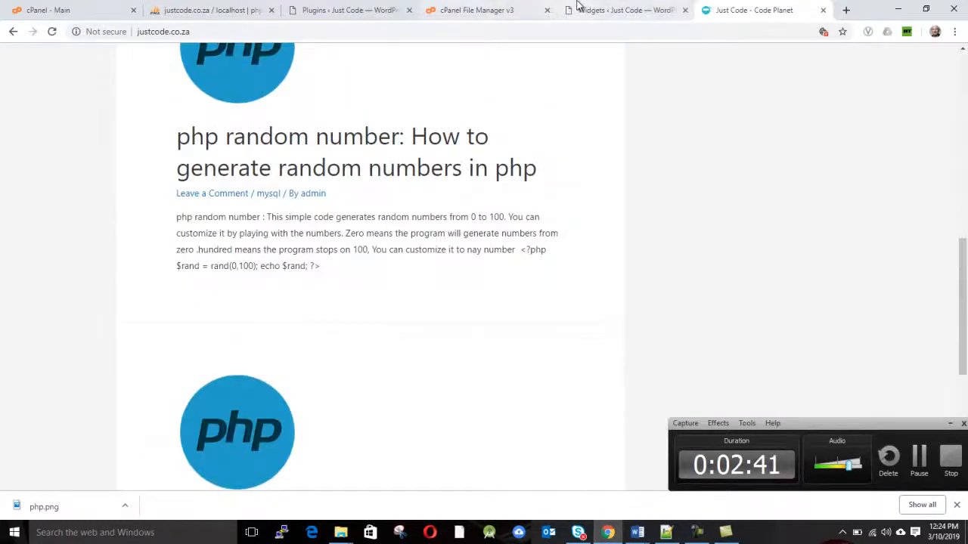
Give the Main Sidebar's Custom HTML widget the title "My ads" and save it
click(603, 9)
click(476, 158)
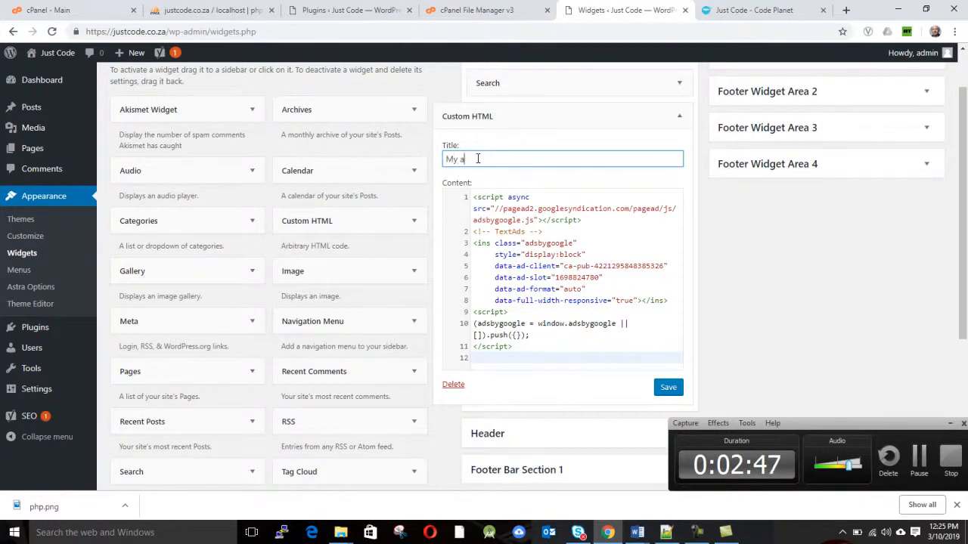
click(656, 389)
Reload the Just Code home page and check the ad widget's title in the sidebar
click(750, 9)
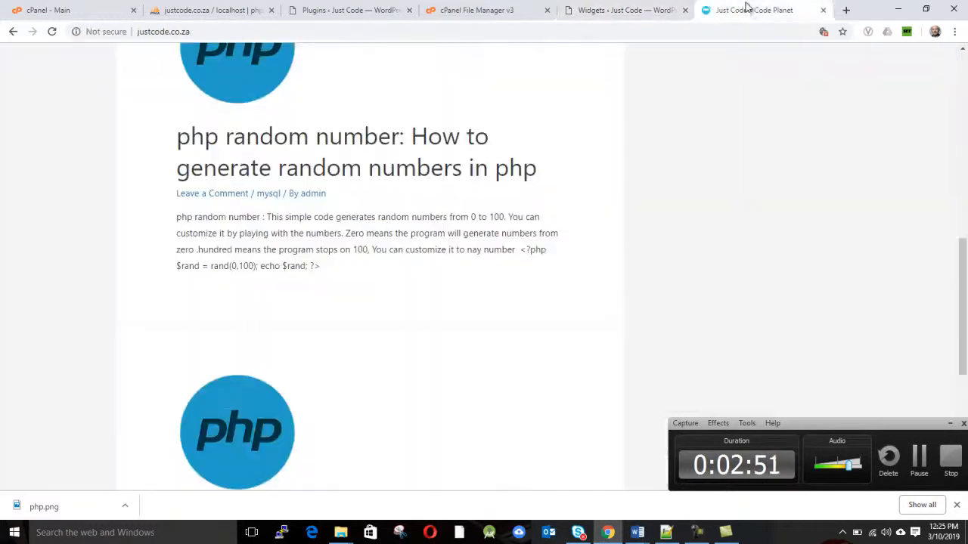
click(706, 34)
key(Return)
scroll(723, 121, up, 6)
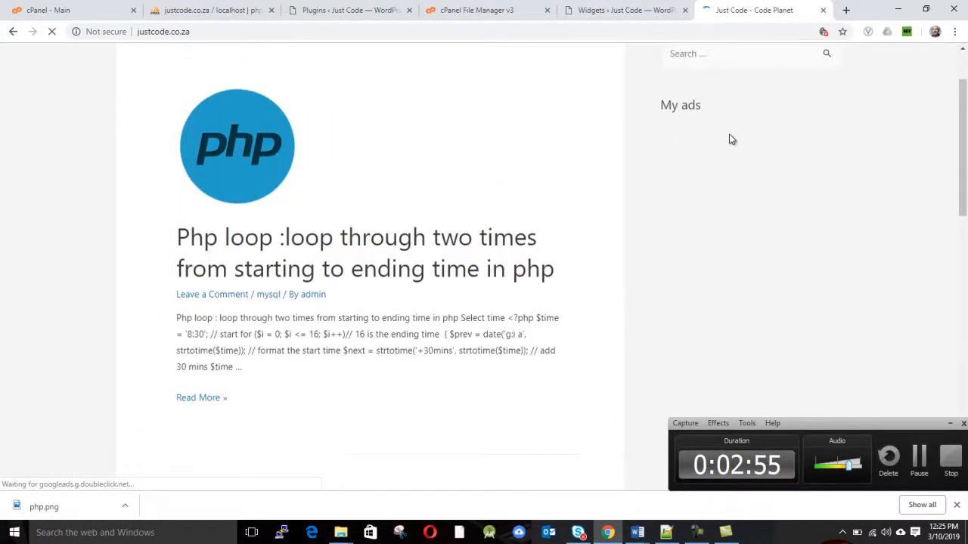
Clear the title of the Main Sidebar's Custom HTML widget and save it
click(646, 7)
click(478, 158)
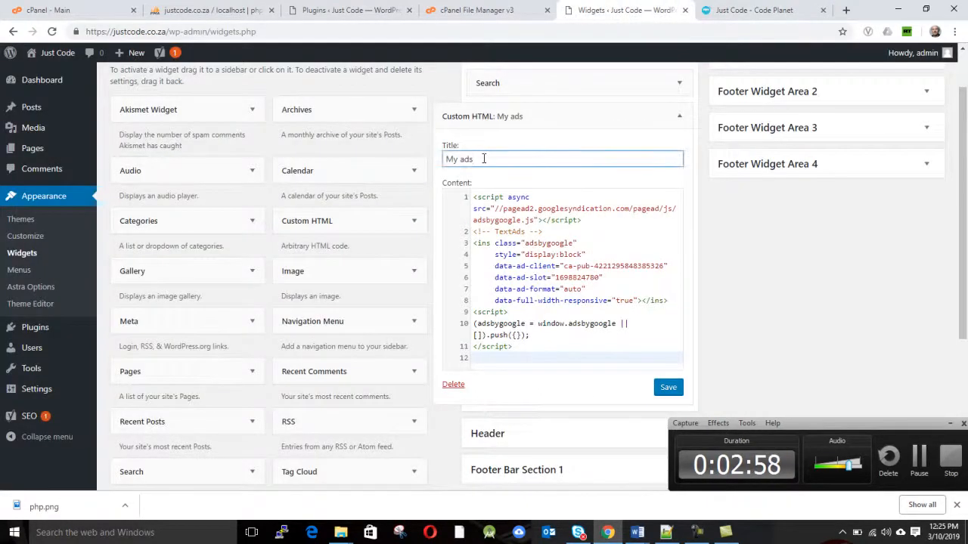
key(BackSpace)
key(BackSpace)
key(BackSpace)
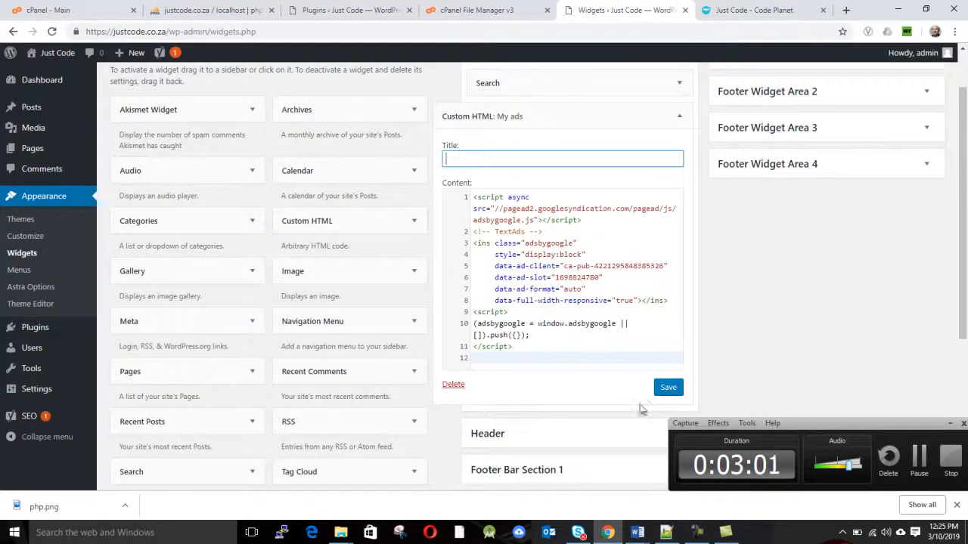
click(664, 388)
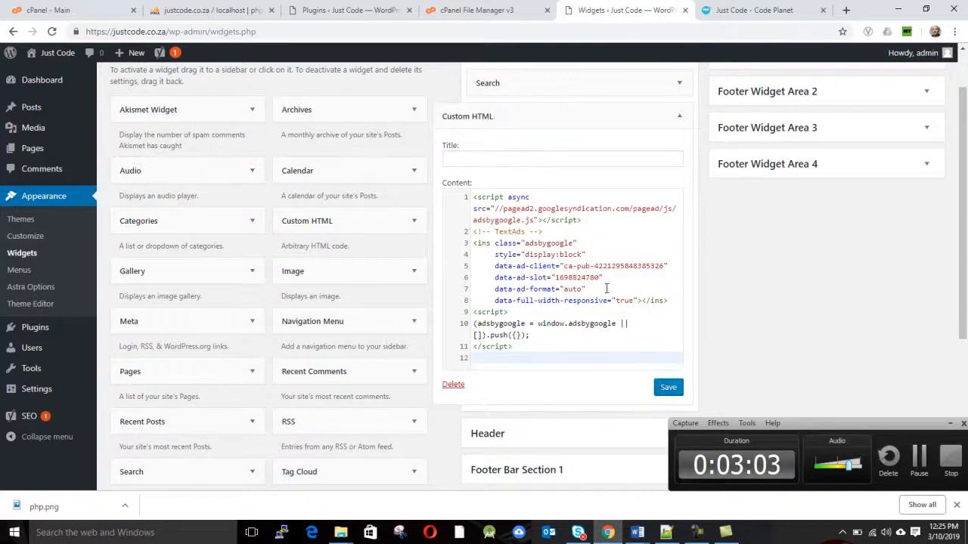
Collapse the sidebar's Custom HTML widget and add another Custom HTML widget to the Header area
scroll(612, 262, down, 3)
scroll(607, 257, up, 4)
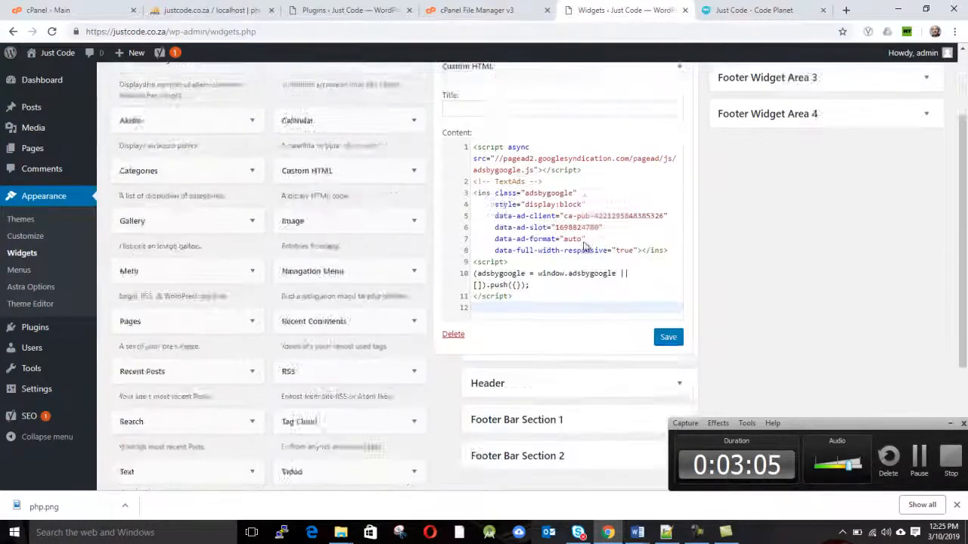
click(450, 177)
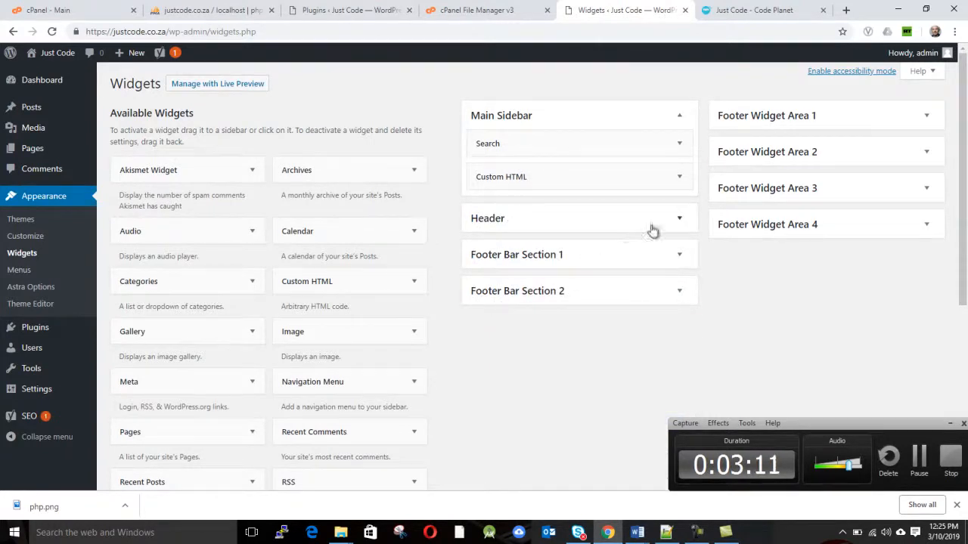
click(678, 220)
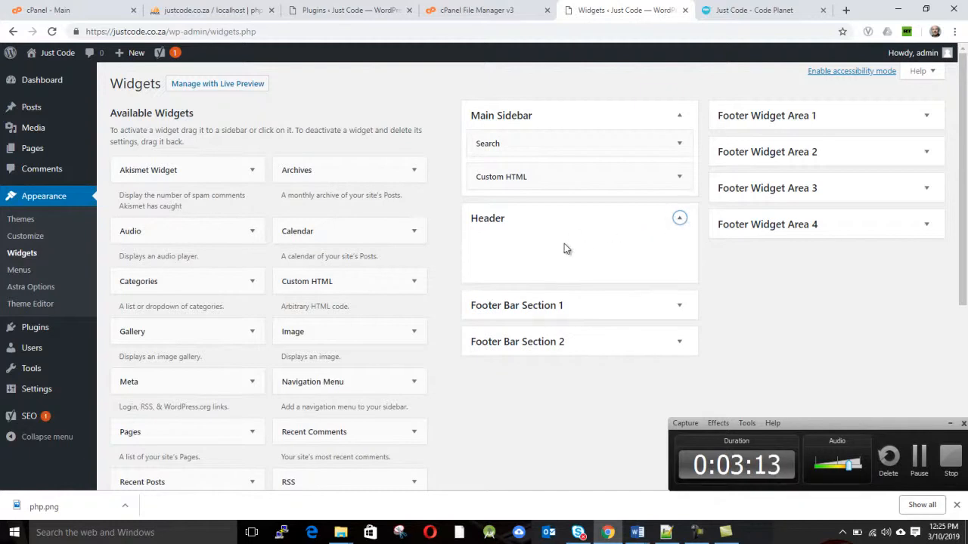
drag(331, 286, 532, 248)
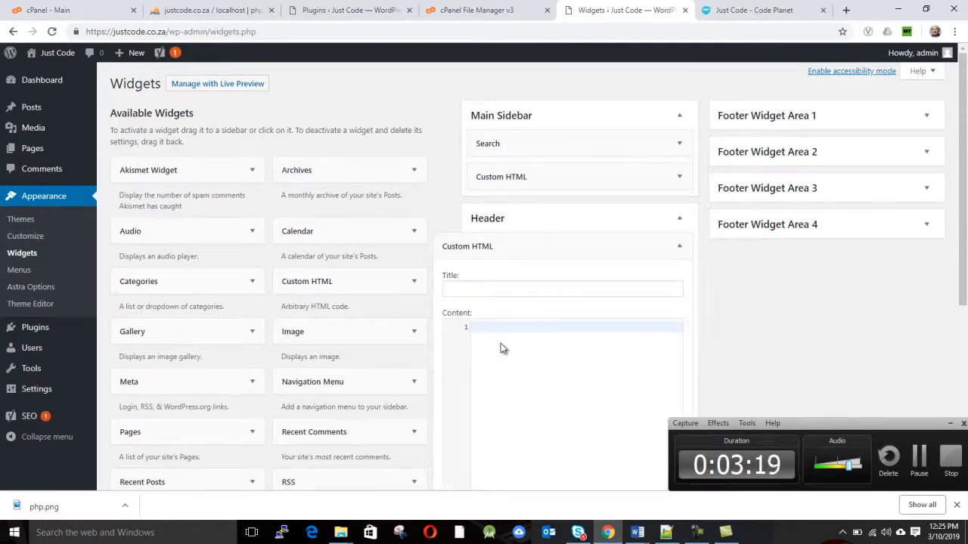
Paste the copied AdSense TextAds code into the Header's Custom HTML widget and save it
key(ctrl+v)
scroll(507, 340, down, 4)
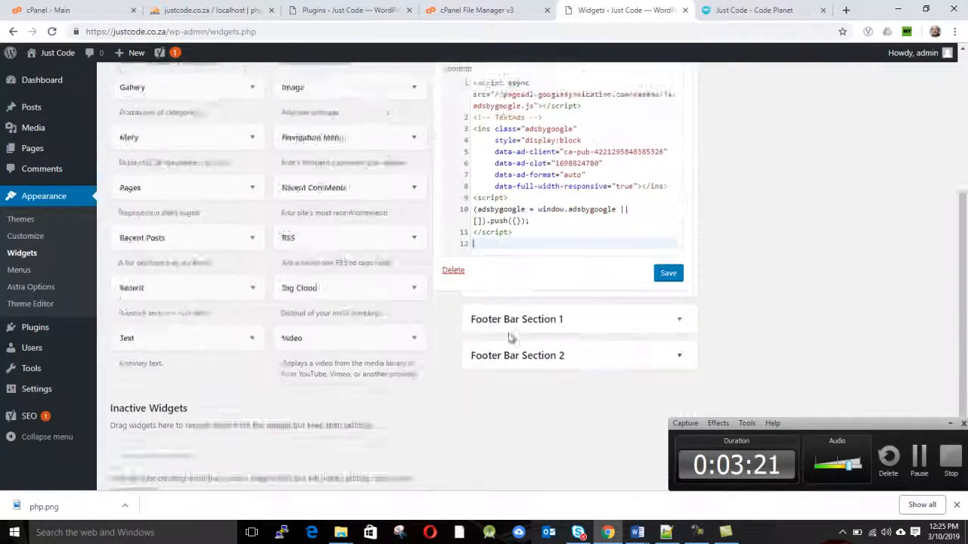
click(668, 209)
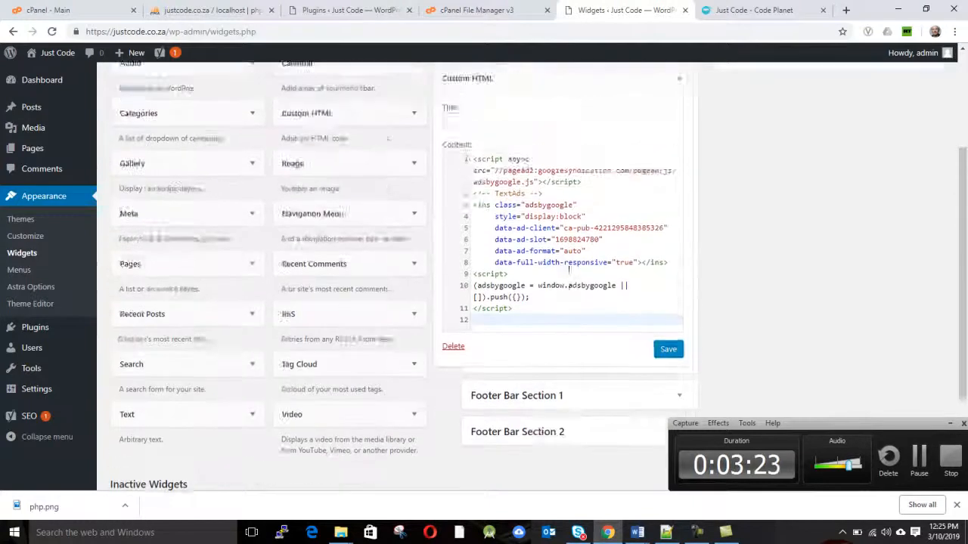
scroll(642, 212, up, 5)
Reload the Just Code home page twice and check the header and sidebar for ads
click(741, 11)
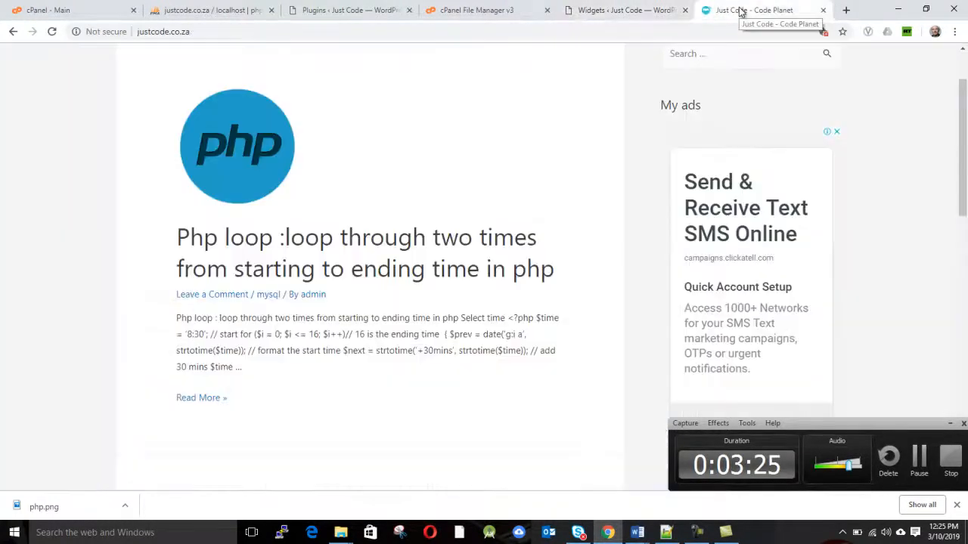
click(242, 29)
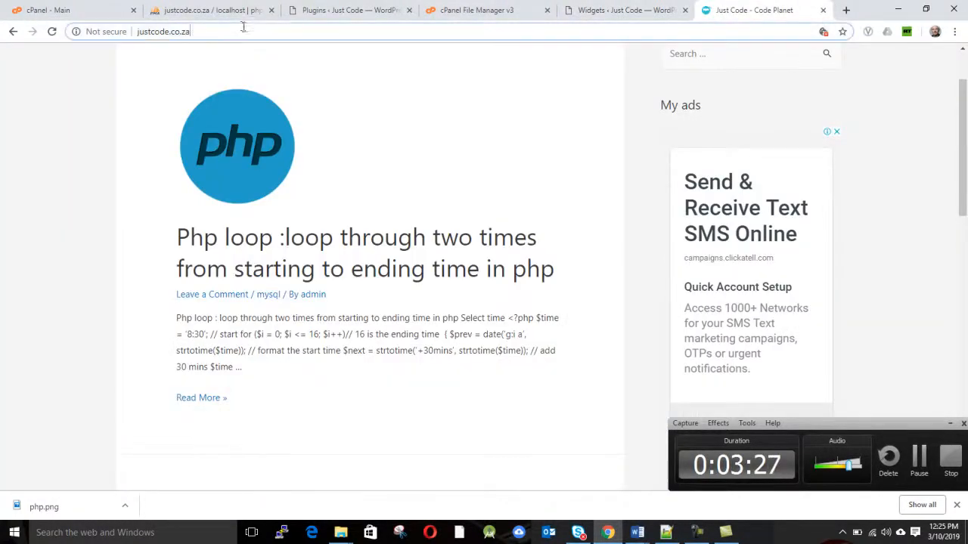
key(Return)
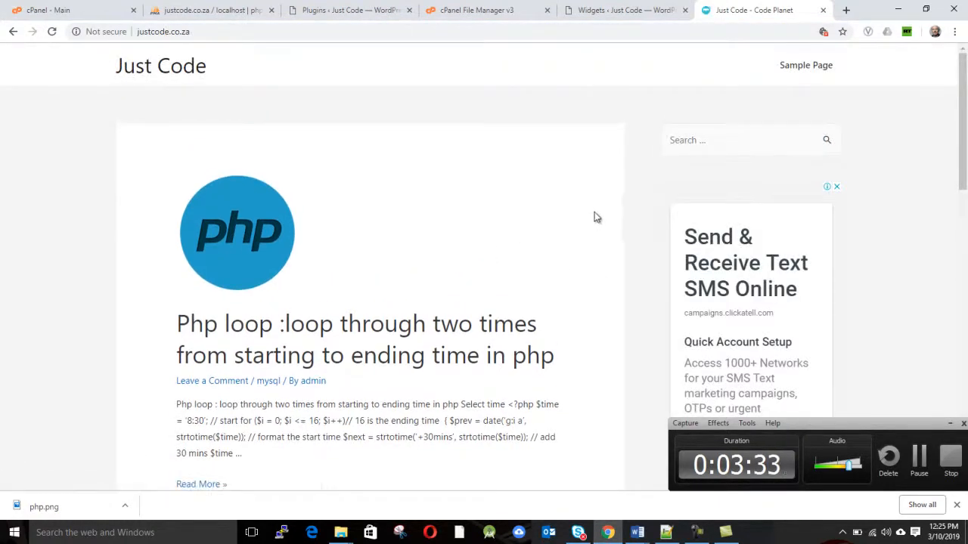
click(245, 30)
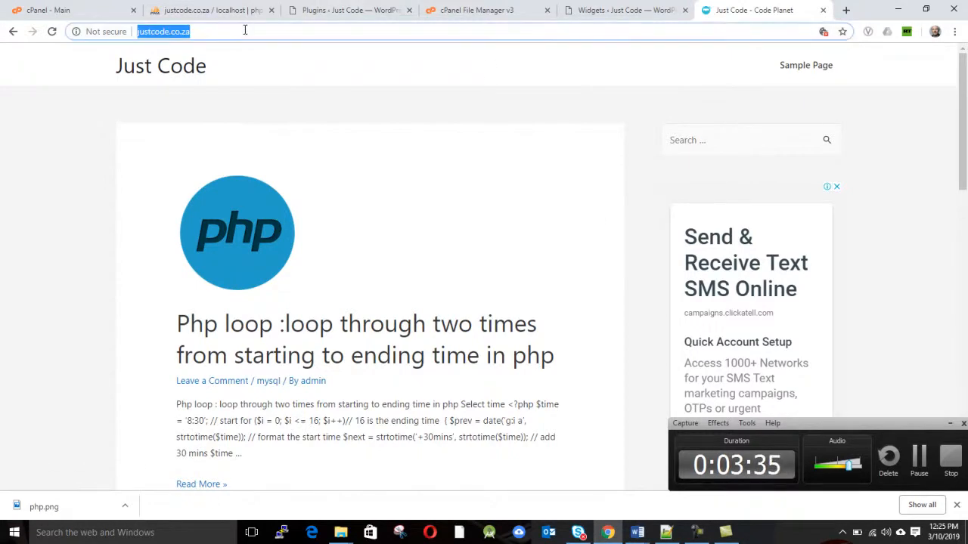
key(Return)
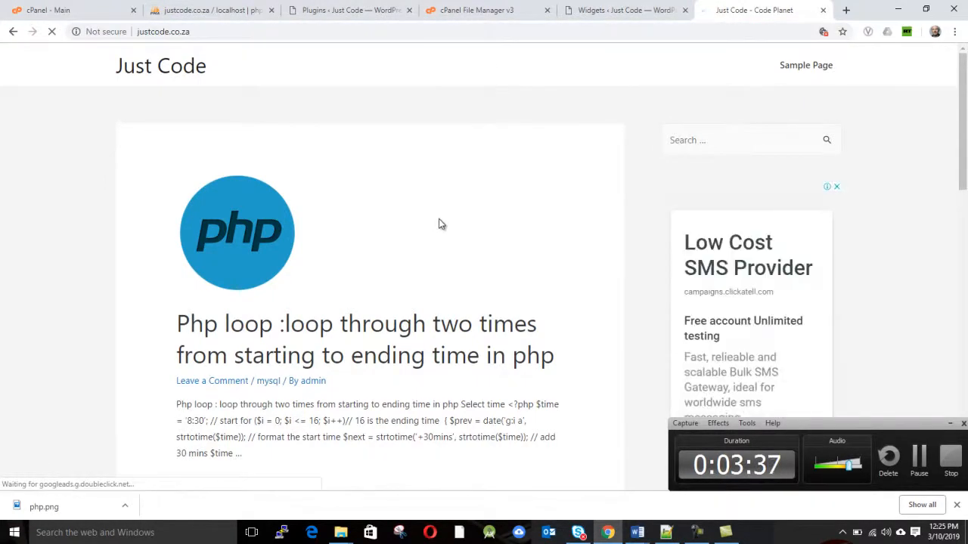
scroll(445, 219, down, 5)
scroll(445, 217, down, 7)
scroll(445, 211, up, 5)
scroll(448, 210, up, 6)
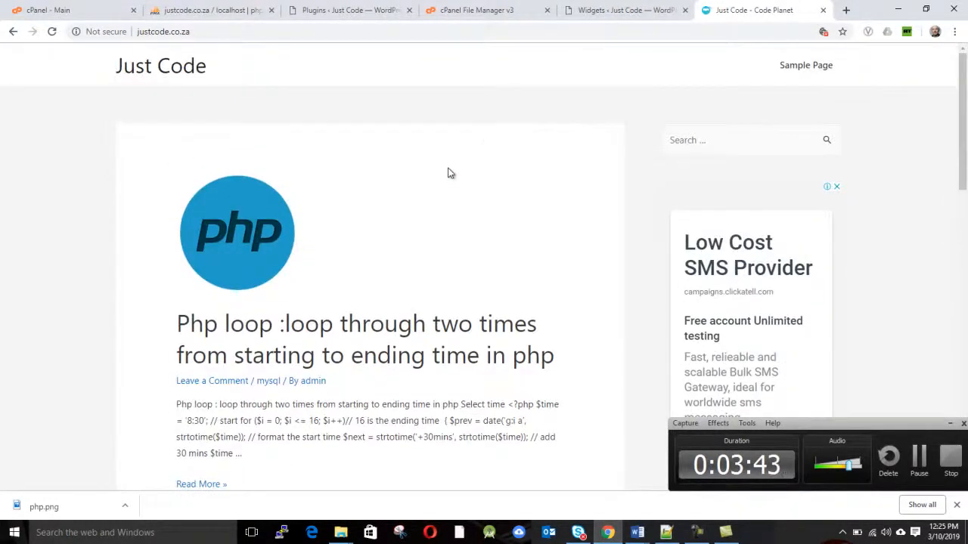
Review the AdSense code in the Header's Custom HTML widget on the Widgets page, and collapse that widget
click(594, 14)
scroll(547, 247, down, 3)
scroll(611, 273, down, 1)
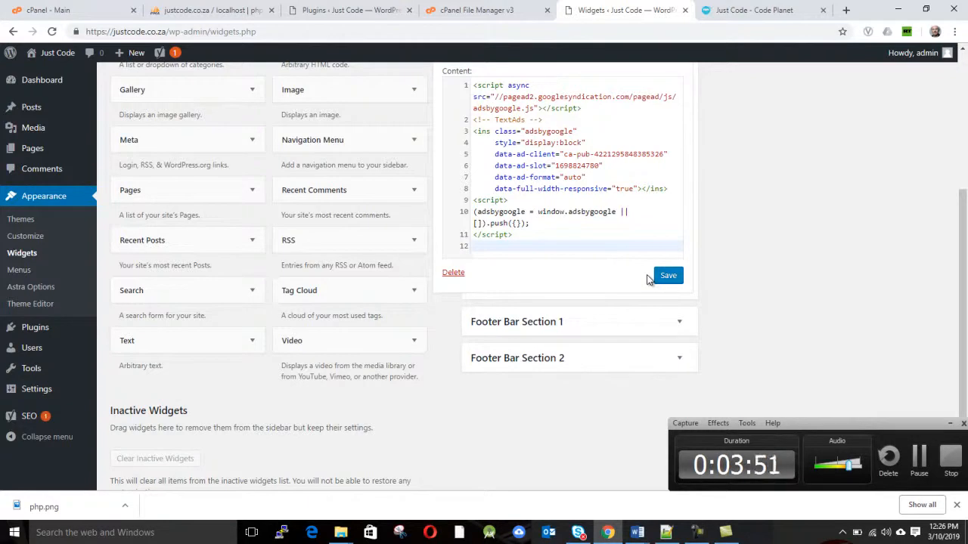
scroll(644, 320, up, 3)
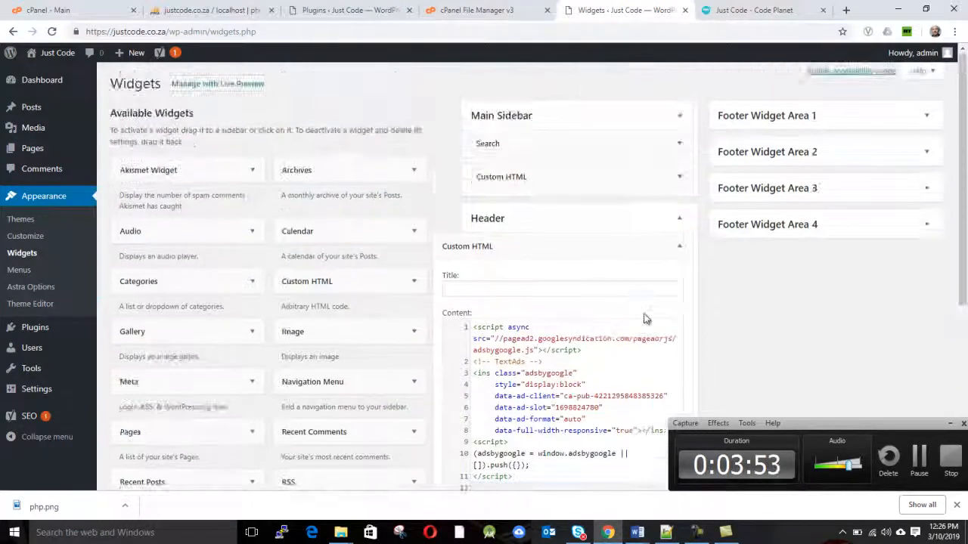
scroll(645, 320, down, 3)
scroll(645, 321, up, 2)
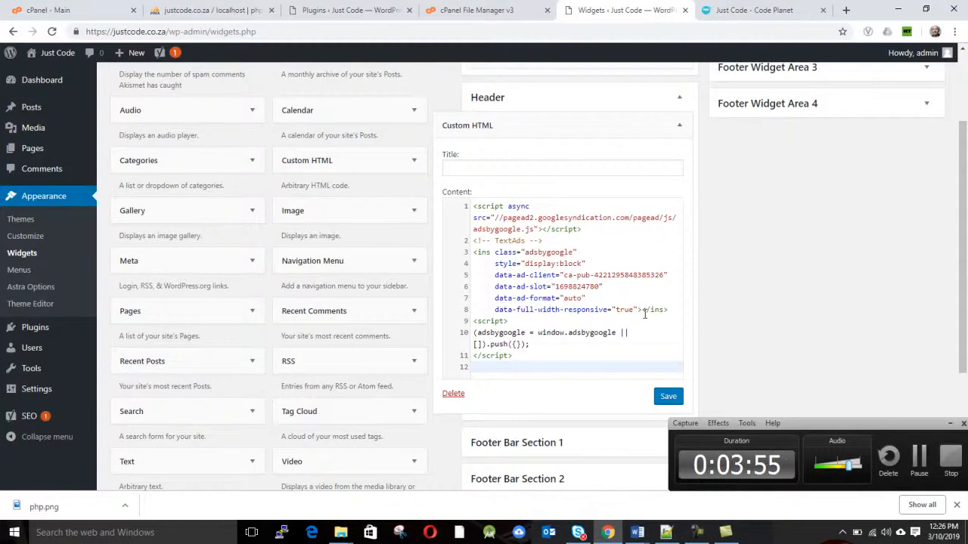
scroll(644, 314, up, 1)
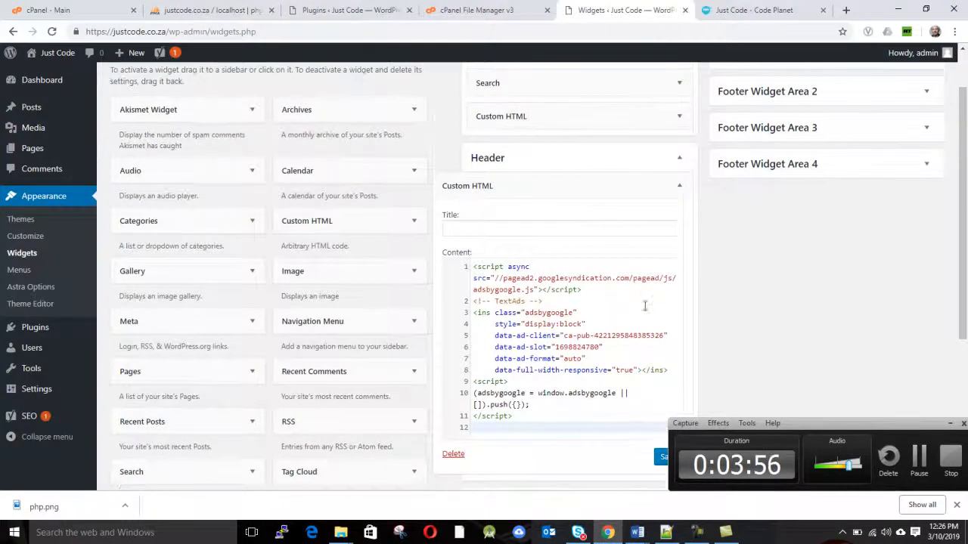
click(679, 187)
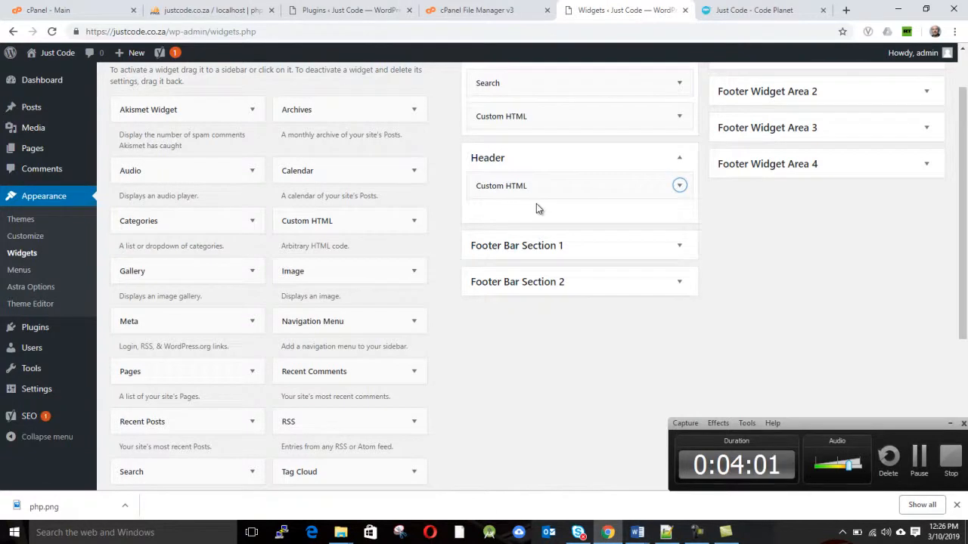
scroll(627, 183, up, 1)
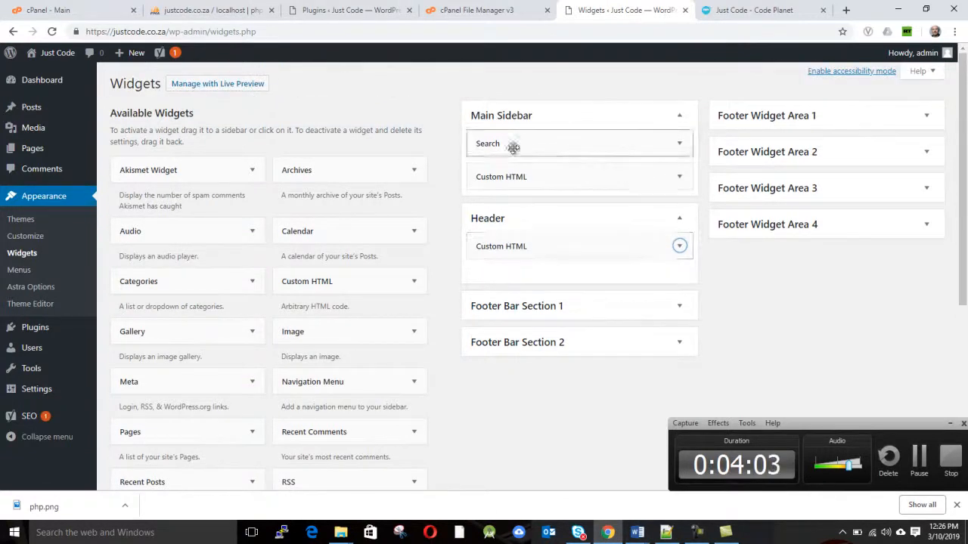